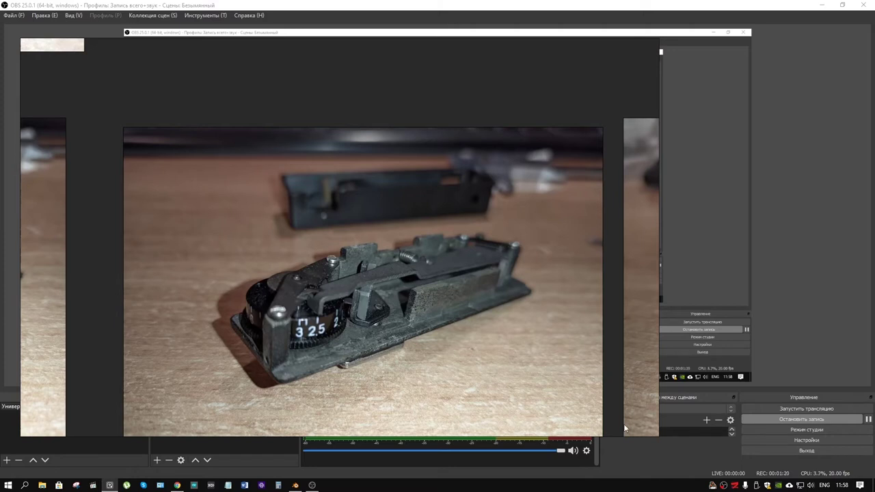
- Bring the Blender window with Blik_rangefinder.blend in front of OBS Studio
left_click(296, 485)
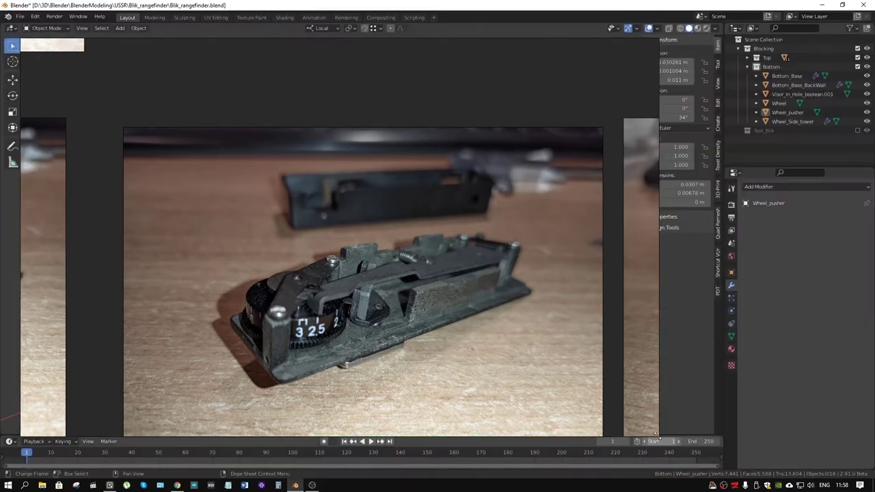
- Shrink the reference photo and select the Frame body, viewing its grid-patterned top and ends
left_click_drag(620, 432, 154, 182)
middle_click_drag(356, 255, 353, 248)
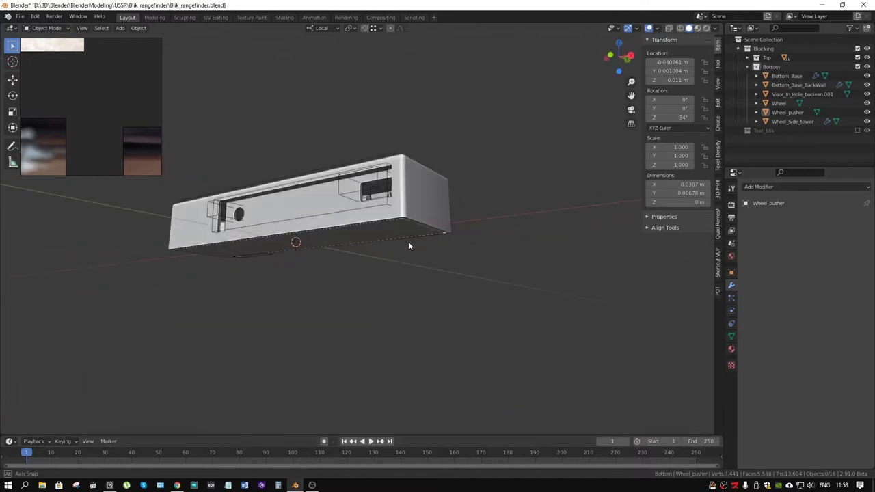
left_click(353, 249)
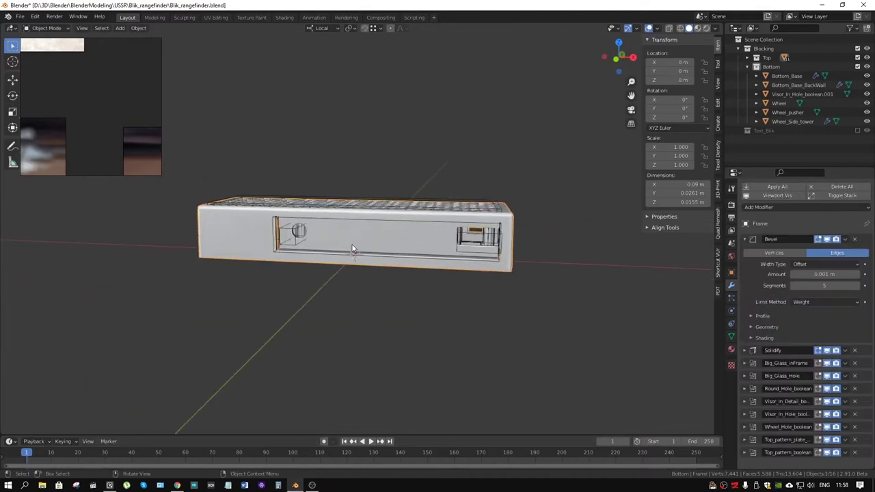
scroll(370, 226, "up", 3)
middle_click_drag(339, 220, 405, 262)
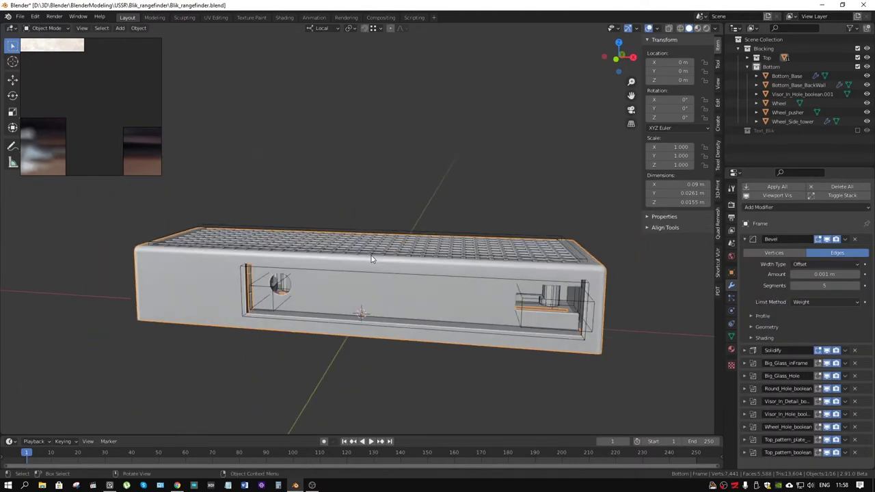
mouse_move(370, 274)
middle_mouse_down()
mouse_move(429, 320)
mouse_move(556, 273)
mouse_move(567, 226)
mouse_move(534, 300)
middle_mouse_up()
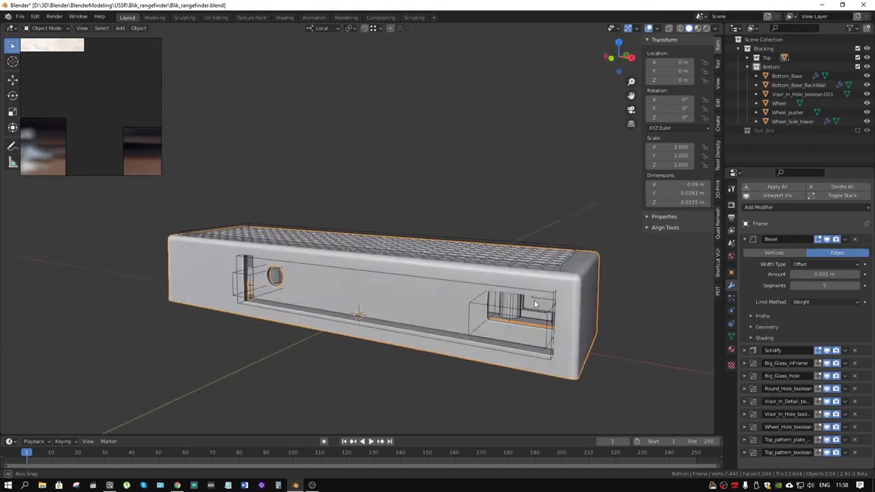
- Hide the Bottom collection and turn off viewport display of the top pattern and cutter modifiers
left_click(867, 66)
middle_click_drag(479, 226, 433, 346)
mouse_move(374, 262)
middle_mouse_down()
mouse_move(432, 292)
mouse_move(429, 239)
mouse_move(491, 192)
mouse_move(462, 214)
mouse_move(349, 229)
mouse_move(270, 266)
mouse_move(319, 288)
mouse_move(391, 266)
mouse_move(416, 271)
middle_mouse_up()
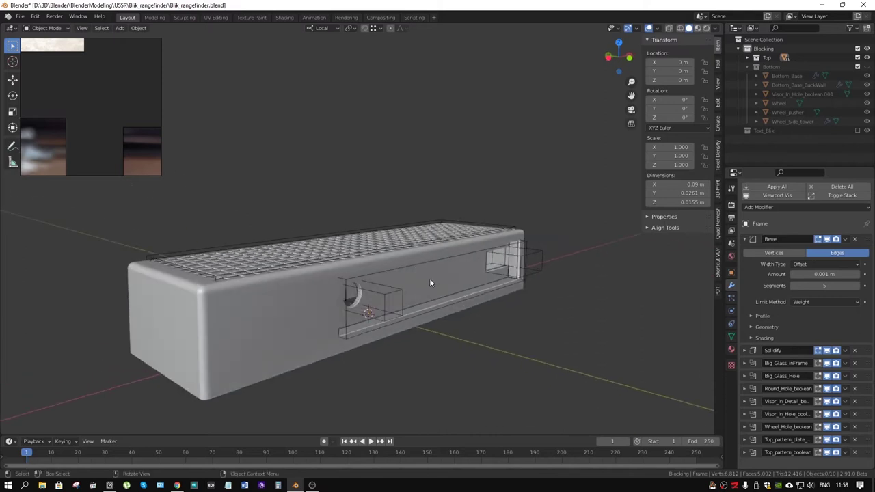
left_click(826, 440)
left_click_drag(827, 442, 828, 360)
- Compare the Frame body with and without Bevel, re-enable Bevel, and collapse its panel
left_click(827, 239)
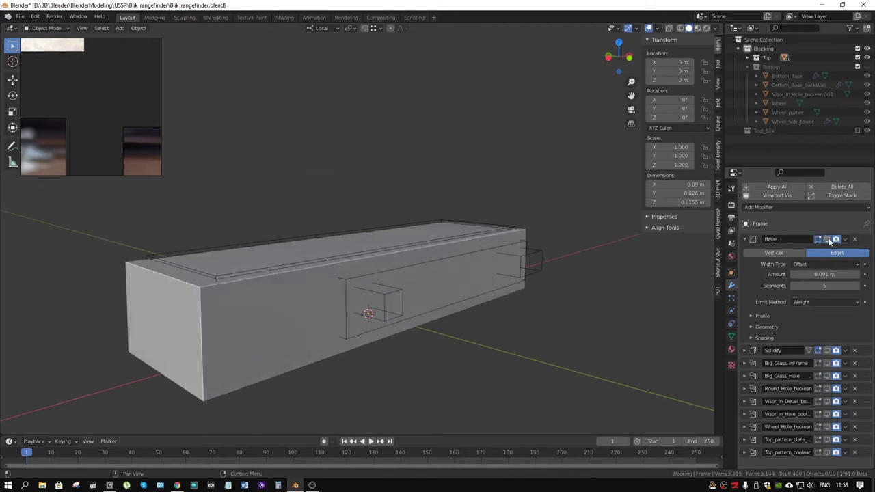
left_click(295, 328)
mouse_move(342, 327)
middle_mouse_down()
mouse_move(394, 241)
mouse_move(398, 269)
mouse_move(416, 282)
mouse_move(529, 259)
mouse_move(406, 266)
mouse_move(325, 288)
mouse_move(303, 328)
mouse_move(355, 318)
middle_mouse_up()
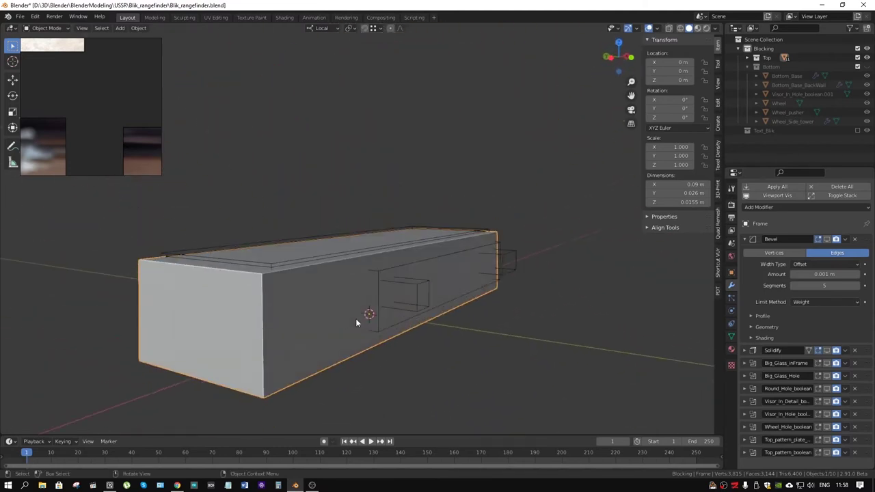
left_click(827, 239)
mouse_move(617, 270)
middle_mouse_down()
mouse_move(510, 286)
mouse_move(432, 268)
mouse_move(436, 222)
mouse_move(426, 287)
middle_mouse_up()
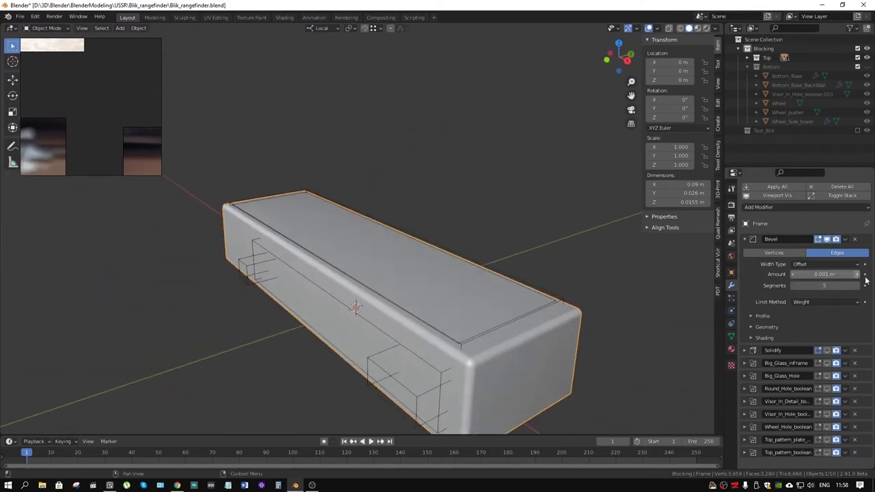
middle_click_drag(684, 290, 610, 297)
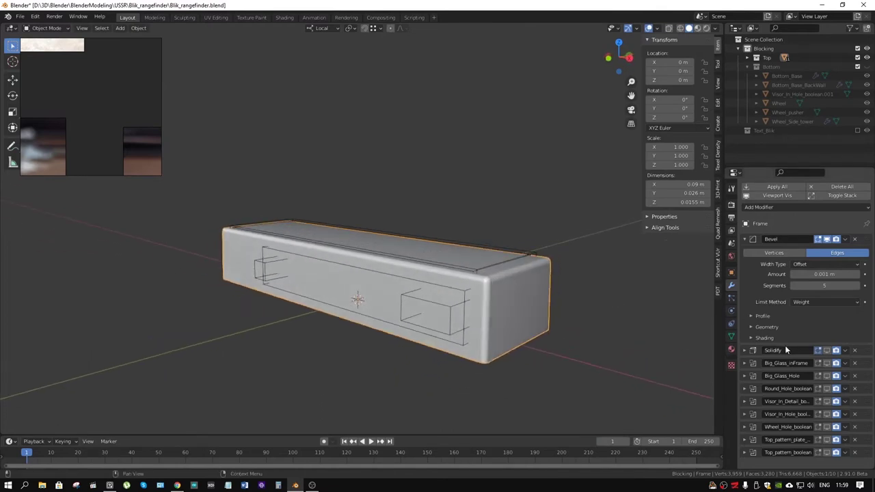
left_click(745, 239)
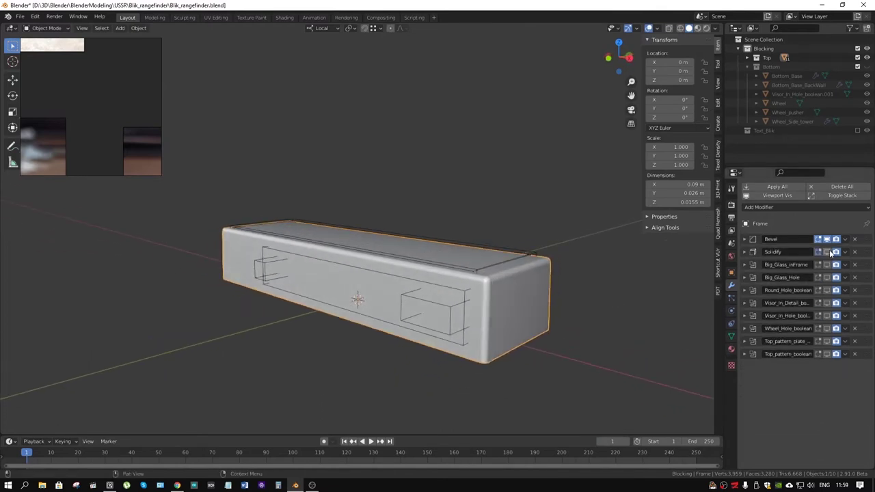
- Toggle the Solidify modifier off and on twice to compare the body's thickness
mouse_move(720, 277)
middle_mouse_down()
mouse_move(592, 214)
mouse_move(580, 180)
mouse_move(476, 236)
mouse_move(487, 225)
middle_mouse_up()
left_click(828, 252)
left_click(828, 252)
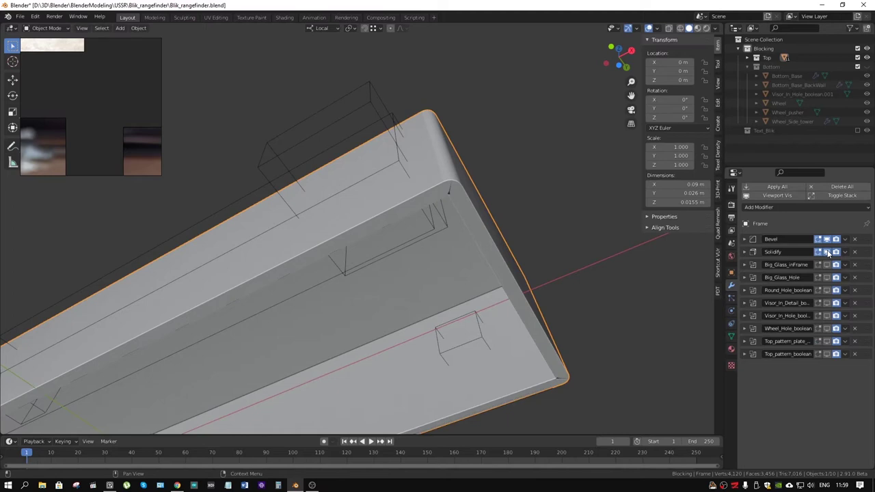
left_click(827, 252)
left_click(827, 251)
mouse_move(565, 217)
middle_mouse_down()
mouse_move(431, 183)
mouse_move(585, 147)
mouse_move(565, 186)
mouse_move(490, 232)
middle_mouse_up()
scroll(579, 144, "down", 5)
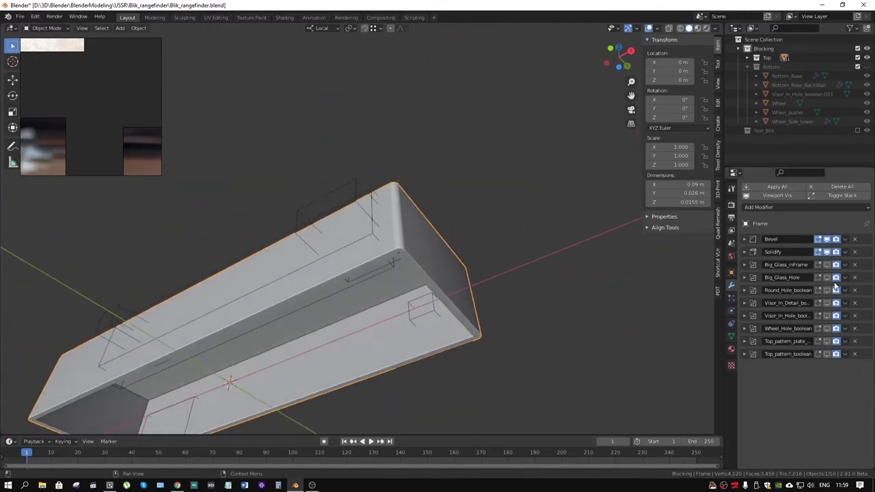
- Enable the Big_Glass_inFrame and Big_Glass_Hole cuts in the viewport, then deselect the Frame
middle_click_drag(488, 271, 358, 302)
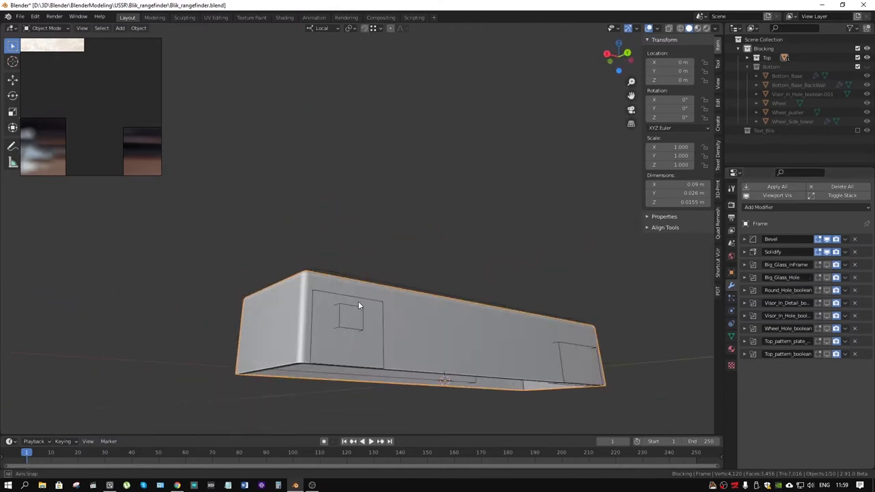
left_click(823, 265)
mouse_move(448, 309)
middle_mouse_down()
mouse_move(585, 308)
mouse_move(520, 313)
mouse_move(461, 241)
mouse_move(297, 298)
mouse_move(470, 217)
mouse_move(493, 240)
mouse_move(365, 275)
mouse_move(406, 275)
middle_mouse_up()
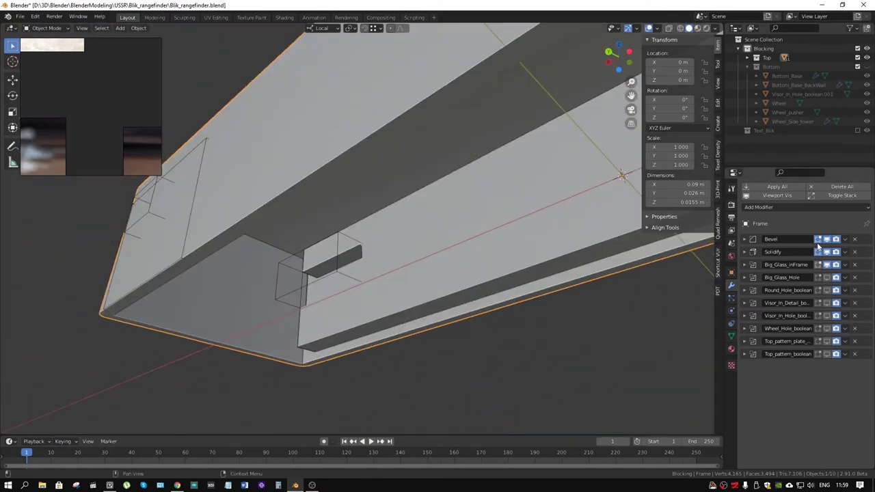
left_click(828, 268)
left_click(827, 268)
left_click(827, 277)
mouse_move(430, 263)
middle_mouse_down()
mouse_move(517, 250)
mouse_move(643, 281)
mouse_move(416, 279)
middle_mouse_up()
scroll(407, 298, "up", 2)
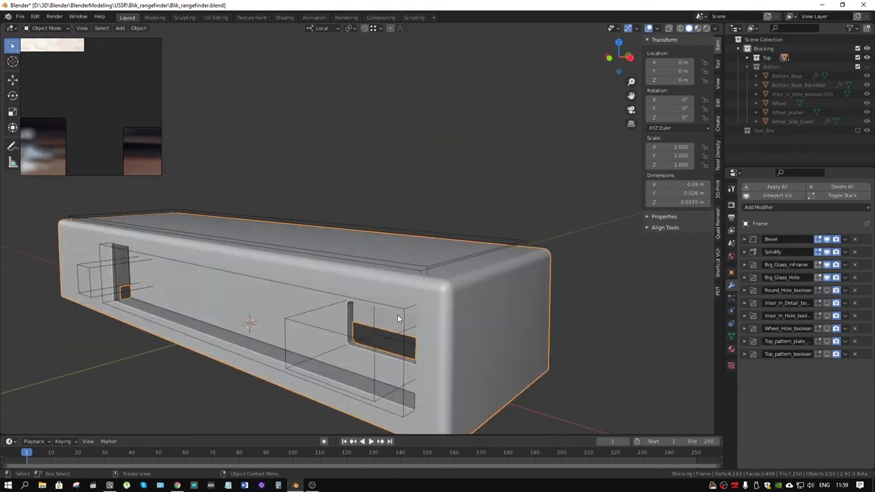
left_click(403, 311)
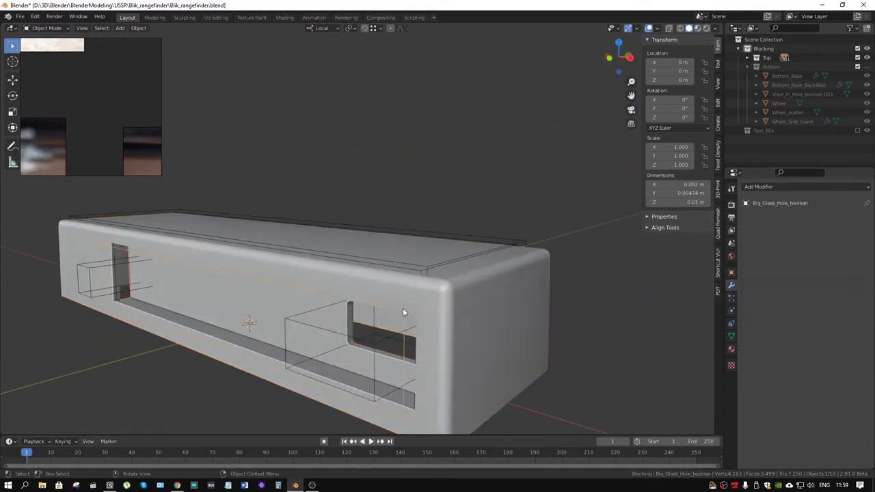
- Inspect the Visor_Out_boolean cutter in Edit Mode with all its faces selected
left_click(374, 344)
mouse_move(383, 344)
middle_mouse_down()
mouse_move(403, 316)
mouse_move(438, 325)
mouse_move(469, 301)
mouse_move(415, 332)
middle_mouse_up()
key("Tab")
scroll(469, 336, "up", 2)
key("3")
key("a")
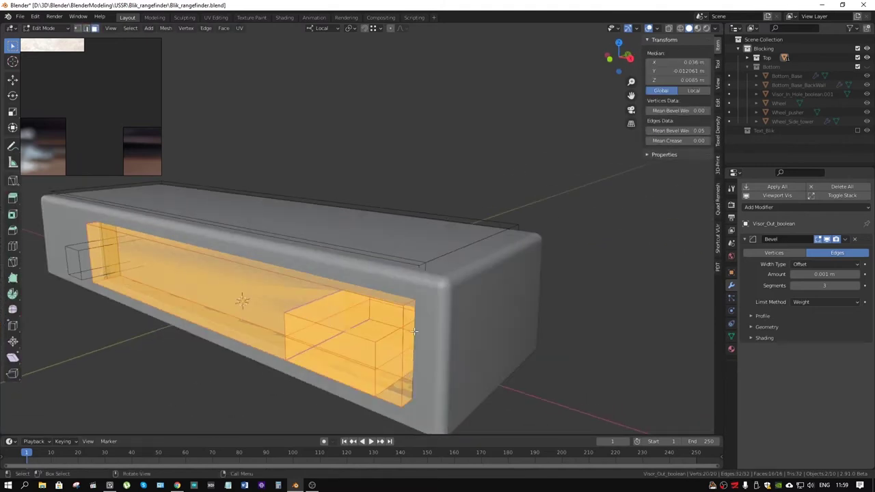
key("Tab")
mouse_move(373, 324)
middle_mouse_down()
mouse_move(414, 317)
mouse_move(393, 353)
mouse_move(482, 280)
mouse_move(420, 260)
middle_mouse_up()
- Select the Big_Glass_Hole_boolean cutter, then reselect the Frame body
left_click(394, 250)
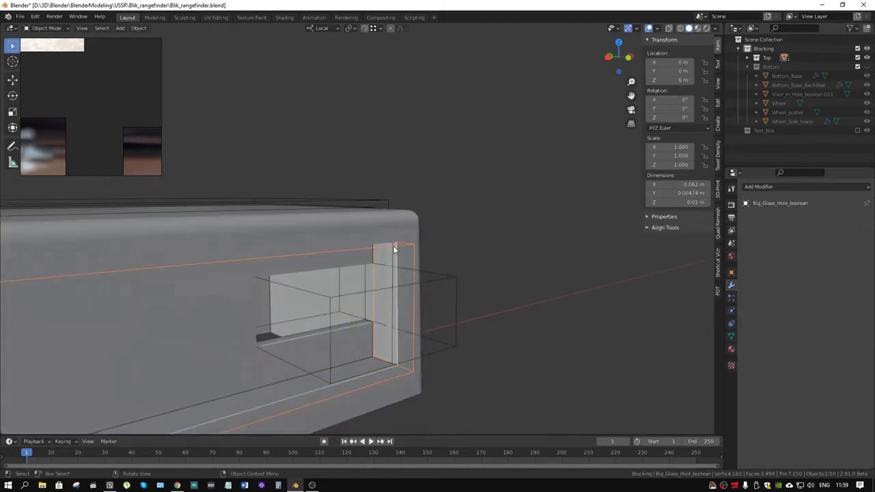
mouse_move(385, 257)
middle_mouse_down()
mouse_move(455, 248)
mouse_move(314, 253)
mouse_move(426, 254)
mouse_move(348, 258)
mouse_move(427, 351)
middle_mouse_up()
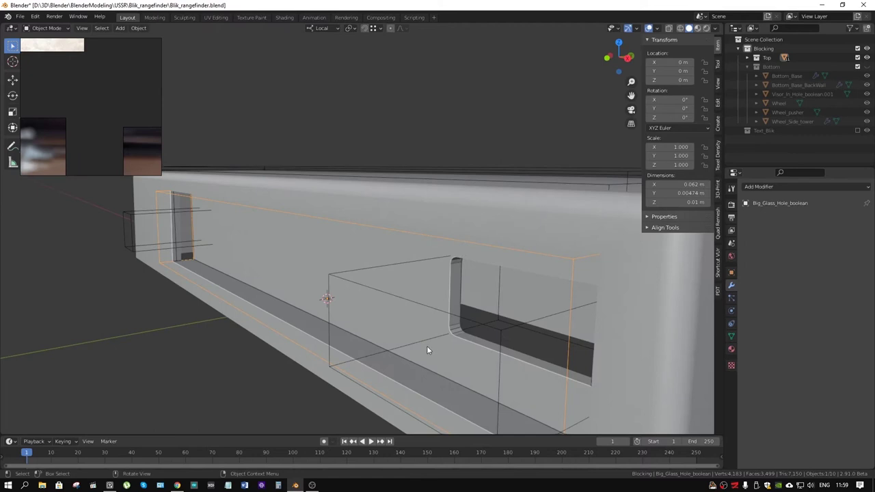
scroll(439, 297, "down", 5)
mouse_move(454, 298)
middle_mouse_down()
mouse_move(452, 320)
mouse_move(407, 261)
mouse_move(360, 265)
mouse_move(348, 275)
mouse_move(358, 285)
mouse_move(452, 275)
mouse_move(478, 318)
middle_mouse_up()
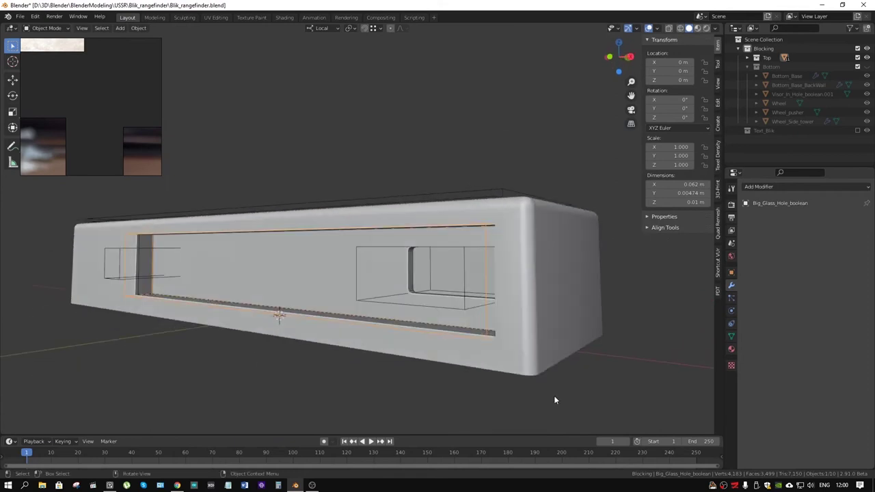
left_click(547, 302)
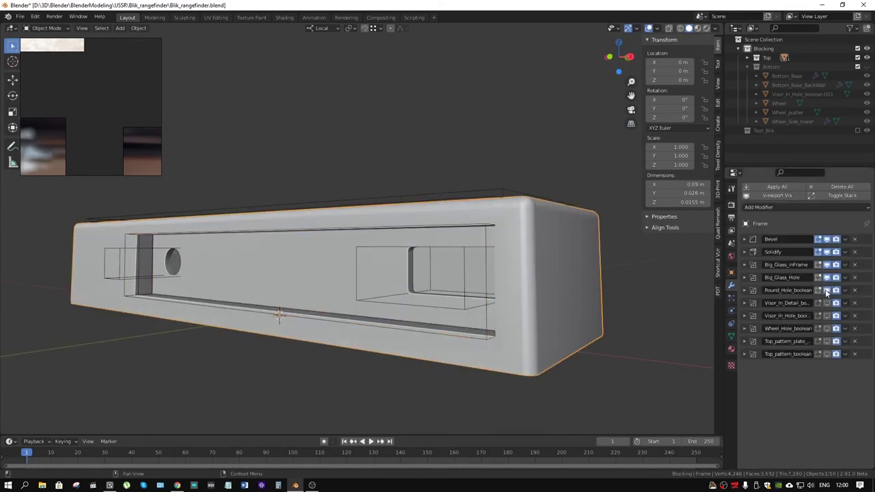
- Select the Round_Hole_boolean cutter, then reselect the Frame body
scroll(393, 304, "up", 3)
middle_click_drag(393, 303, 571, 314)
scroll(570, 314, "up", 3)
scroll(656, 310, "up", 2)
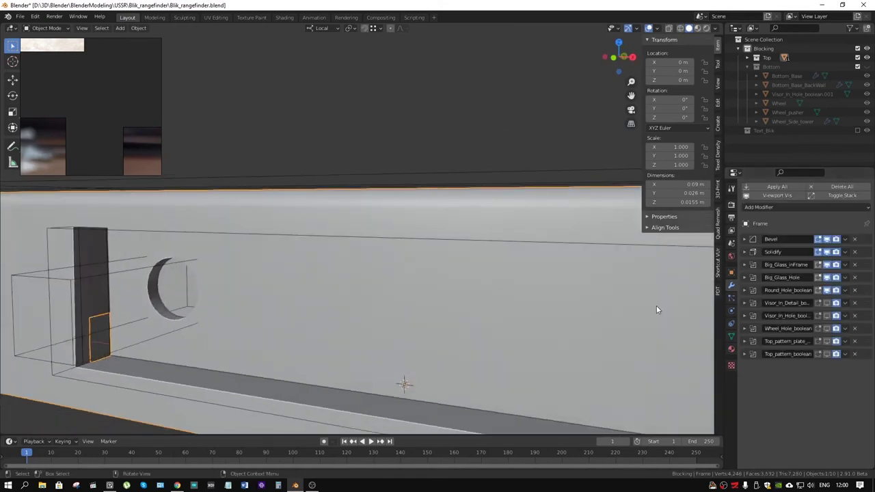
scroll(588, 277, "down", 2)
left_click(401, 244)
mouse_move(436, 253)
middle_mouse_down()
mouse_move(423, 260)
mouse_move(442, 258)
middle_mouse_up()
left_click(460, 358)
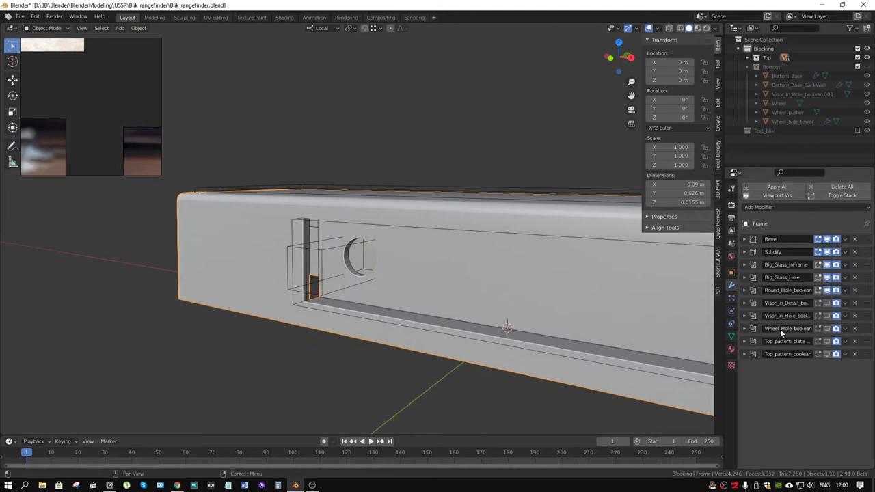
- Toggle the Visor_In_Detail modifier off and on twice to compare its cut
mouse_move(683, 301)
middle_mouse_down()
mouse_move(609, 297)
mouse_move(645, 290)
mouse_move(277, 286)
mouse_move(275, 295)
mouse_move(531, 248)
middle_mouse_up()
scroll(531, 247, "down", 3)
scroll(531, 248, "up", 3)
scroll(536, 251, "up", 2)
scroll(537, 242, "up", 2)
scroll(538, 243, "up", 1)
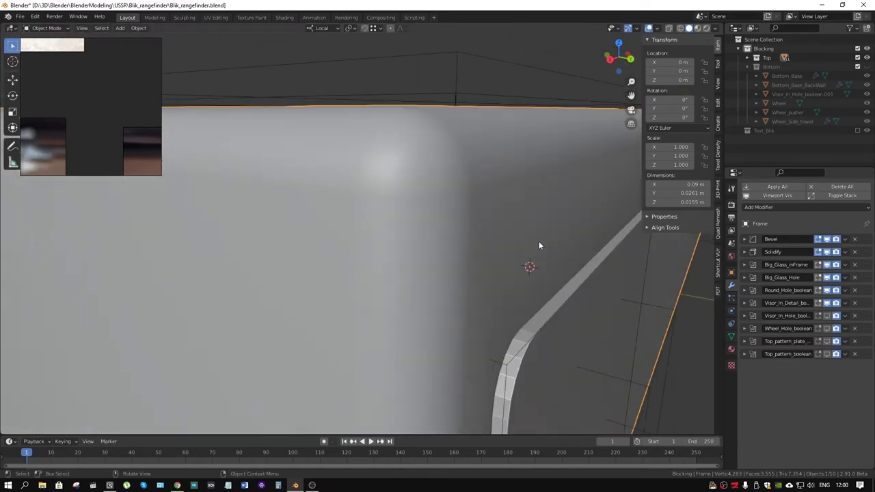
scroll(539, 242, "down", 4)
scroll(544, 226, "up", 1)
middle_click_drag(547, 216, 517, 219, "shift")
left_click(828, 304)
left_click(828, 304)
left_click(828, 303)
left_click(828, 304)
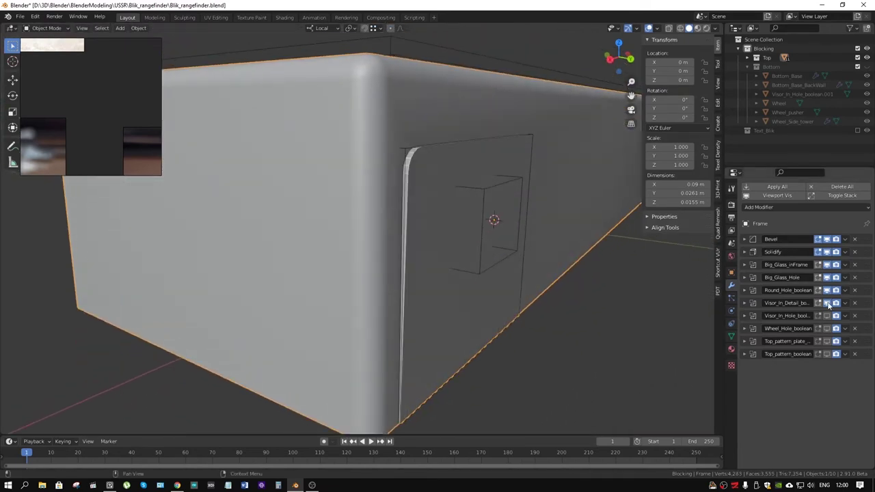
- Enable the Visor_In_Hole cut in the viewport and switch to top orthographic view
left_click(827, 316)
mouse_move(669, 280)
middle_mouse_down()
mouse_move(509, 237)
mouse_move(604, 277)
middle_mouse_up()
key("KP_7")
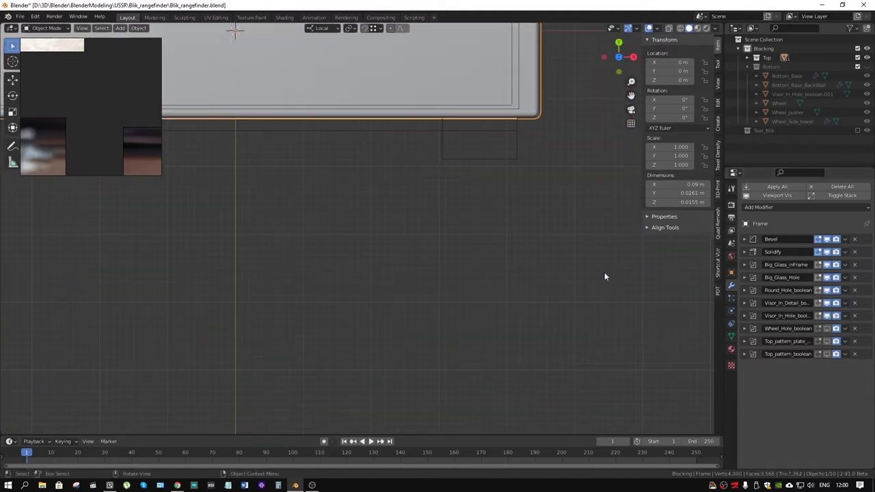
key("KP_1")
key("ctrl+KP_1")
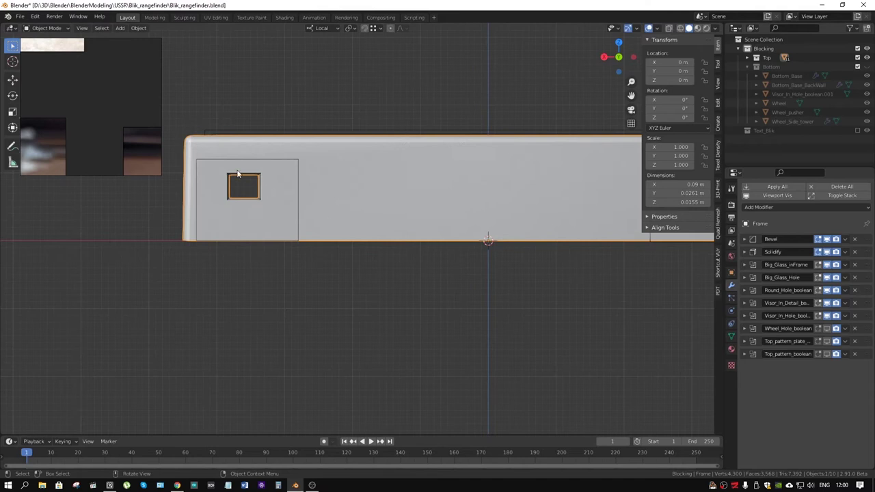
scroll(267, 186, "up", 5)
middle_click_drag(283, 177, 462, 310, "shift")
scroll(312, 276, "up", 4)
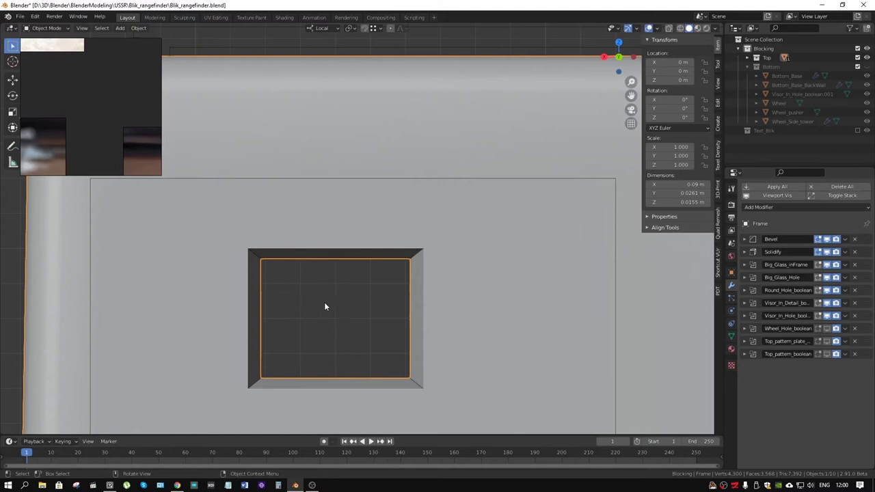
middle_click_drag(325, 303, 460, 304)
scroll(460, 304, "down", 5)
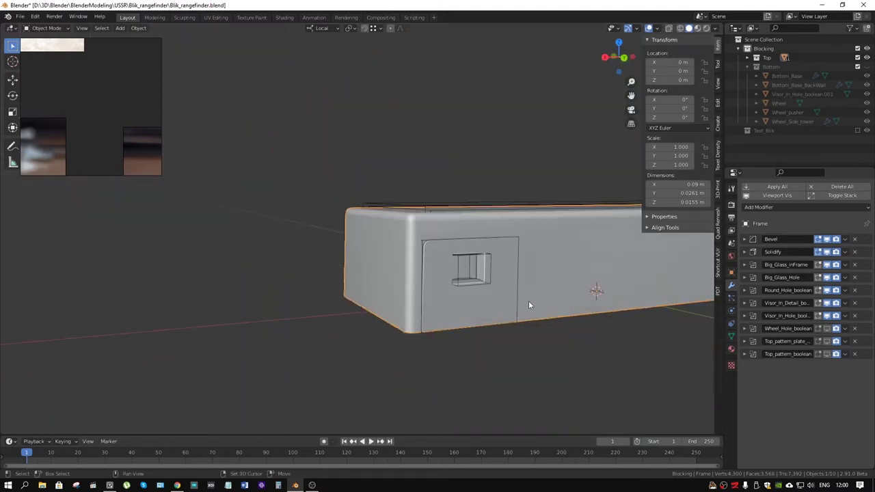
scroll(527, 303, "up", 3)
mouse_move(365, 296)
middle_mouse_down()
mouse_move(398, 278)
mouse_move(603, 277)
middle_mouse_up()
scroll(399, 267, "up", 2)
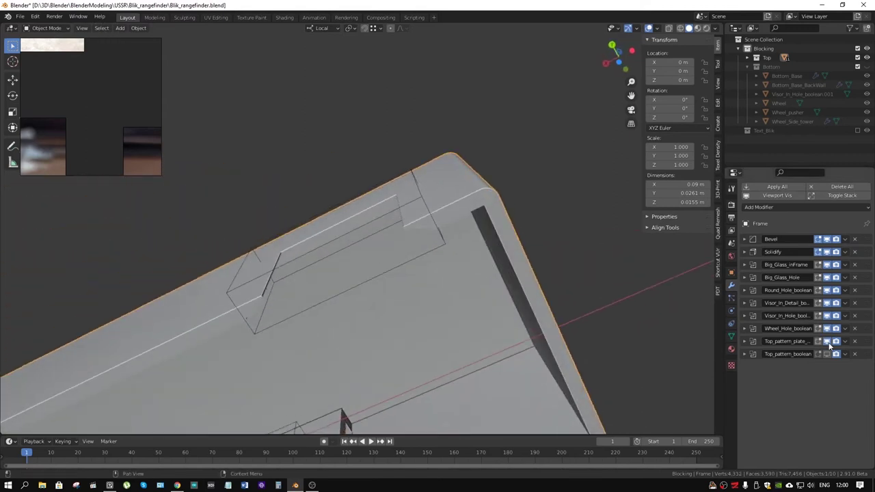
- Enable the Top_pattern_boolean modifier so the grid pattern cuts into the housing top
scroll(543, 277, "down", 3)
mouse_move(544, 277)
middle_mouse_down()
mouse_move(474, 342)
mouse_move(503, 389)
middle_mouse_up()
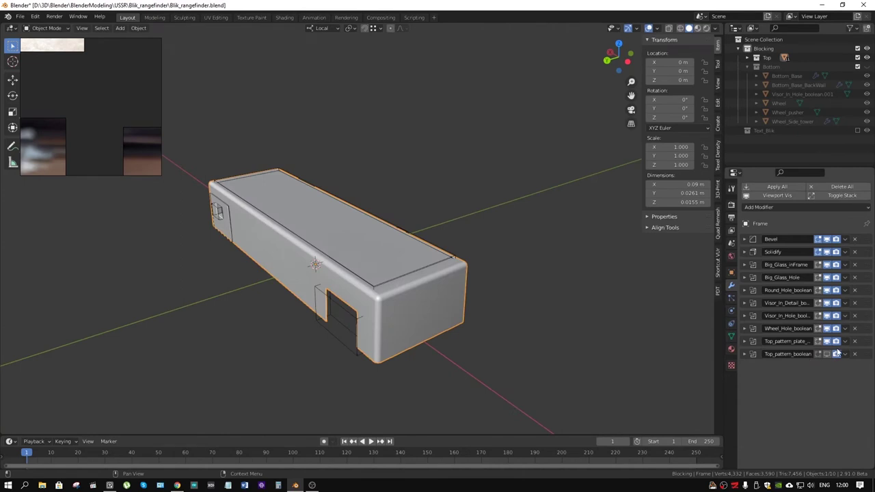
scroll(432, 260, "up", 4)
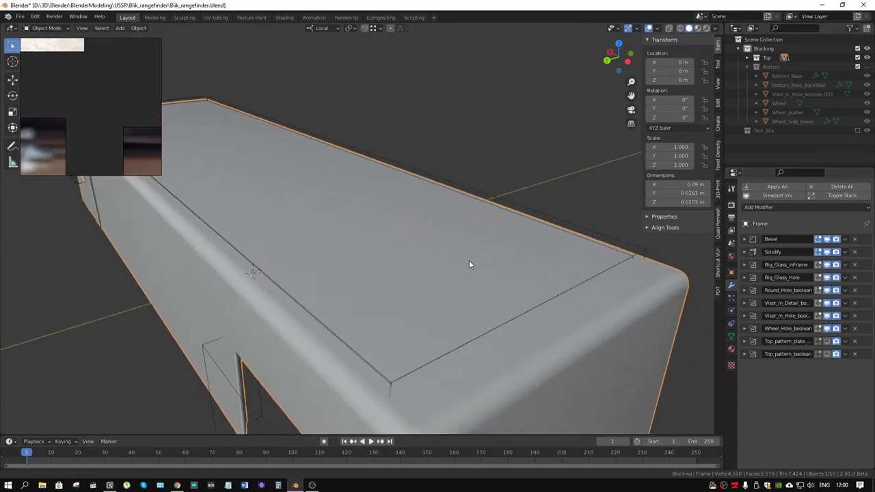
scroll(489, 304, "up", 2)
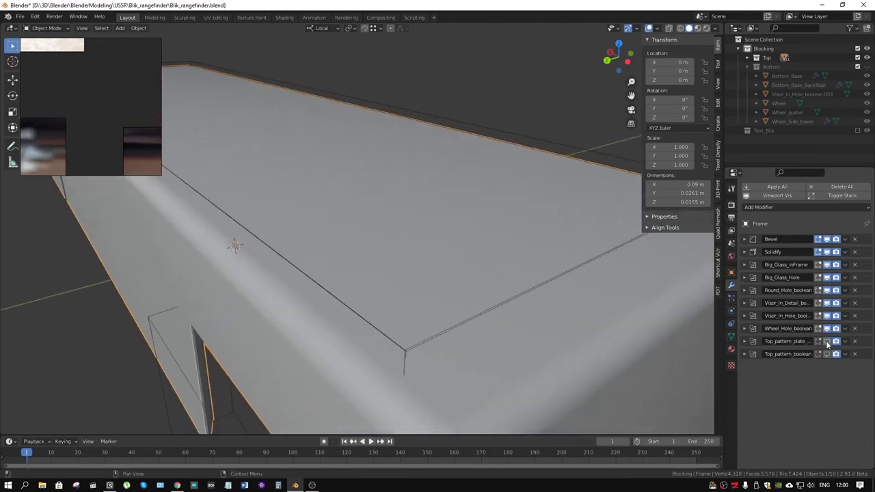
mouse_move(615, 314)
middle_mouse_down()
mouse_move(586, 290)
mouse_move(626, 294)
mouse_move(641, 313)
mouse_move(589, 290)
mouse_move(645, 264)
mouse_move(395, 232)
mouse_move(482, 210)
mouse_move(204, 221)
mouse_move(231, 238)
mouse_move(375, 255)
mouse_move(221, 254)
mouse_move(352, 287)
mouse_move(303, 253)
middle_mouse_up()
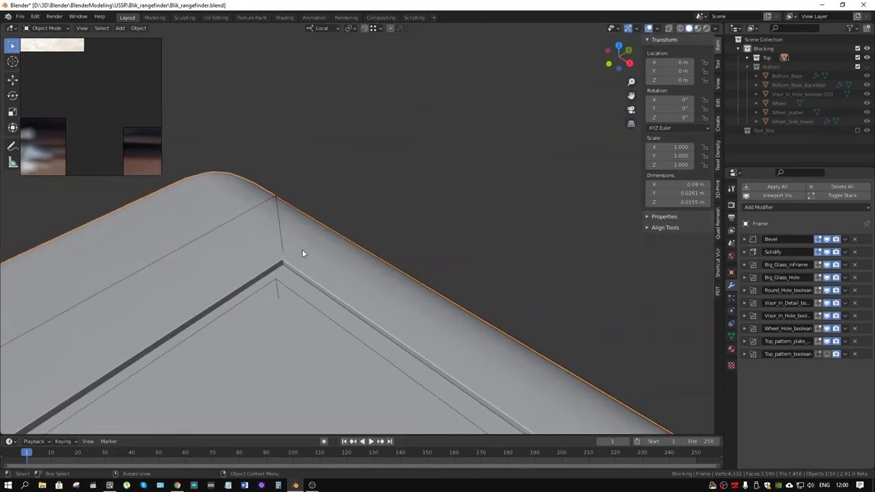
mouse_move(479, 260)
middle_mouse_down()
mouse_move(445, 248)
mouse_move(411, 254)
mouse_move(438, 236)
mouse_move(395, 246)
mouse_move(429, 260)
middle_mouse_up()
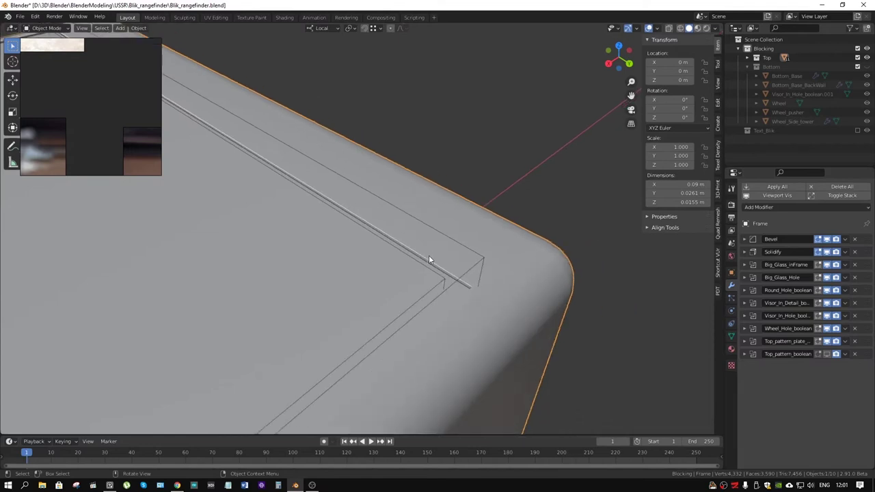
left_click(826, 354)
- Inspect the grid-cut top from low angles, then hide the Top collection
mouse_move(475, 299)
middle_mouse_down()
mouse_move(386, 258)
mouse_move(354, 261)
mouse_move(343, 265)
mouse_move(363, 296)
mouse_move(390, 315)
mouse_move(326, 342)
mouse_move(324, 352)
mouse_move(336, 336)
mouse_move(458, 326)
mouse_move(339, 334)
mouse_move(306, 297)
mouse_move(392, 327)
mouse_move(442, 294)
mouse_move(424, 348)
mouse_move(410, 357)
middle_mouse_up()
scroll(334, 266, "down", 2)
scroll(334, 266, "down", 3)
scroll(334, 265, "down", 3)
scroll(390, 315, "up", 3)
scroll(390, 319, "up", 3)
scroll(353, 309, "down", 3)
scroll(353, 309, "down", 2)
scroll(310, 307, "up", 3)
scroll(459, 289, "down", 3)
mouse_move(459, 290)
middle_mouse_down()
mouse_move(422, 319)
mouse_move(643, 219)
middle_mouse_up()
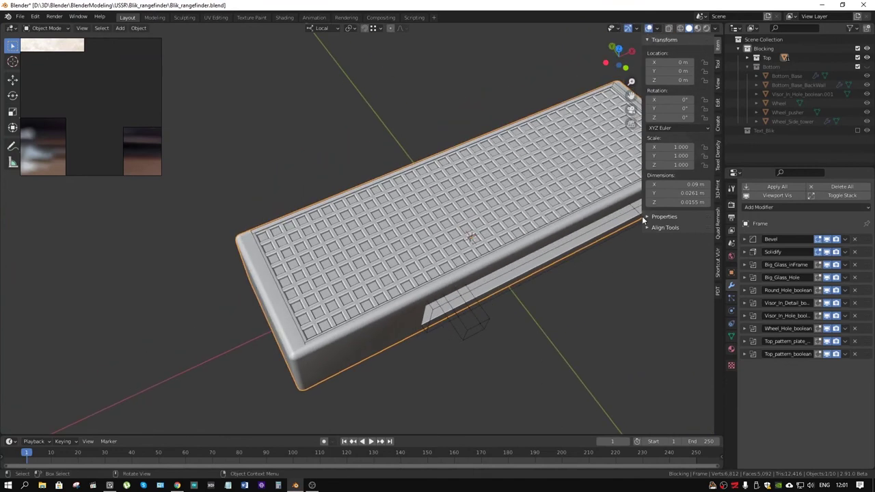
left_click(867, 59)
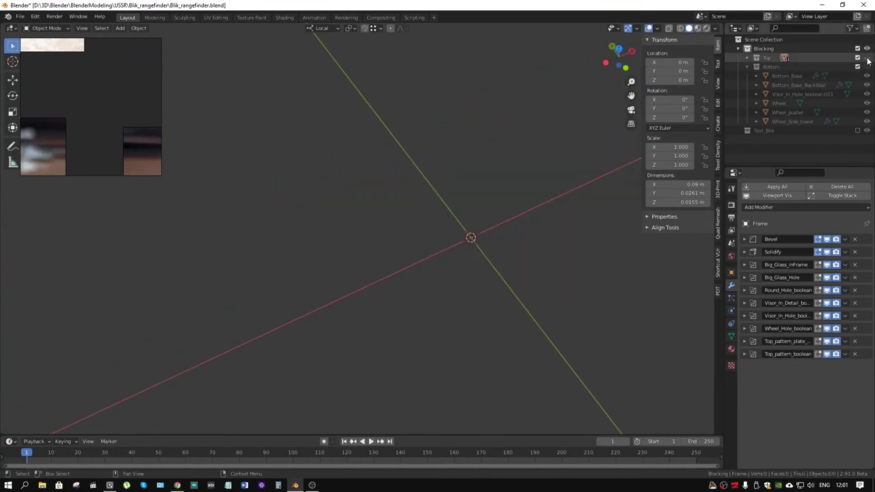
- Show the Bottom collection, select Bottom_Base, and switch shading to Wireframe
left_click(867, 66)
mouse_move(557, 190)
middle_mouse_down()
mouse_move(554, 131)
mouse_move(419, 315)
mouse_move(321, 242)
mouse_move(450, 327)
mouse_move(407, 313)
mouse_move(602, 327)
mouse_move(377, 324)
mouse_move(406, 322)
mouse_move(451, 293)
mouse_move(486, 287)
mouse_move(411, 303)
mouse_move(337, 343)
mouse_move(517, 289)
mouse_move(510, 189)
mouse_move(473, 307)
mouse_move(381, 291)
mouse_move(379, 270)
mouse_move(448, 311)
middle_mouse_up()
scroll(321, 242, "up", 4)
left_click(424, 280)
left_click(379, 270)
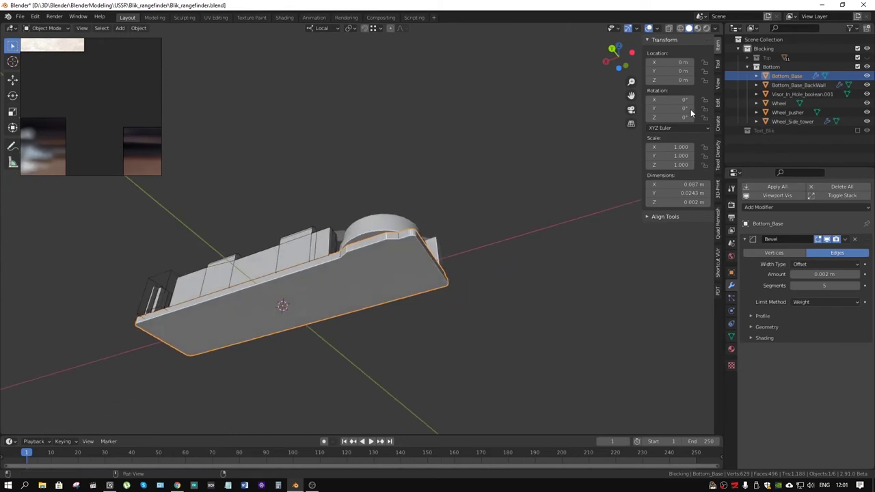
left_click(681, 30)
- Click through Wheel, Bottom_Base, Wheel_Side_tower and Bottom_Base_BackWall to inspect each part
scroll(390, 282, "up", 3)
mouse_move(391, 281)
middle_mouse_down()
mouse_move(372, 284)
mouse_move(377, 264)
mouse_move(379, 271)
mouse_move(440, 236)
middle_mouse_up()
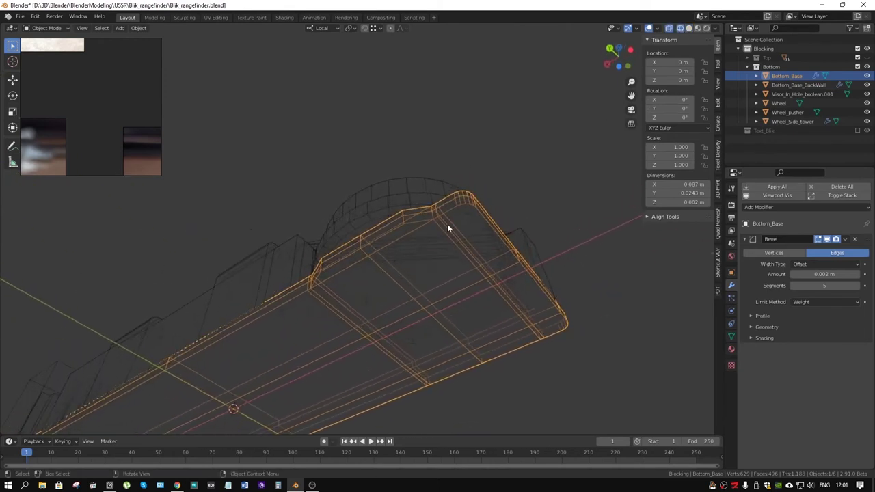
left_click(487, 220)
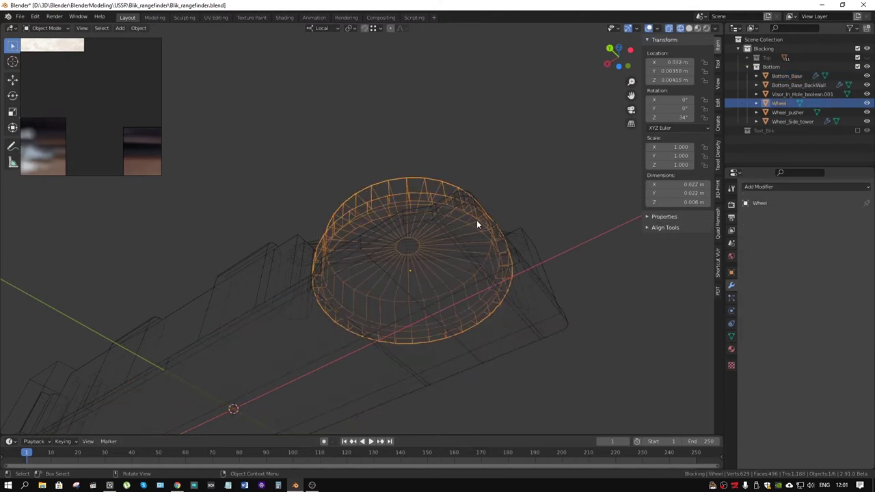
left_click(532, 298)
left_click(559, 316)
scroll(560, 316, "down", 3)
mouse_move(559, 316)
middle_mouse_down()
mouse_move(497, 356)
mouse_move(498, 391)
middle_mouse_up()
left_click(505, 323)
scroll(525, 302, "up", 1)
scroll(525, 302, "up", 2)
mouse_move(525, 303)
middle_mouse_down()
mouse_move(513, 362)
mouse_move(535, 296)
mouse_move(512, 291)
middle_mouse_up()
middle_click_drag(364, 161, 508, 254)
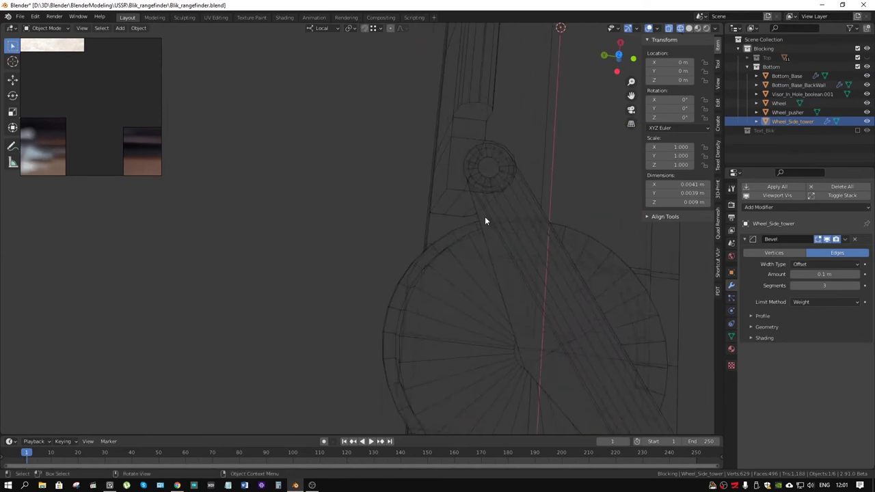
left_click(452, 182)
mouse_move(452, 182)
middle_mouse_down()
mouse_move(352, 266)
mouse_move(305, 226)
mouse_move(263, 211)
mouse_move(262, 227)
middle_mouse_up()
- Enter Edit Mode on the back wall and examine faces around the cylinder post
key("Tab")
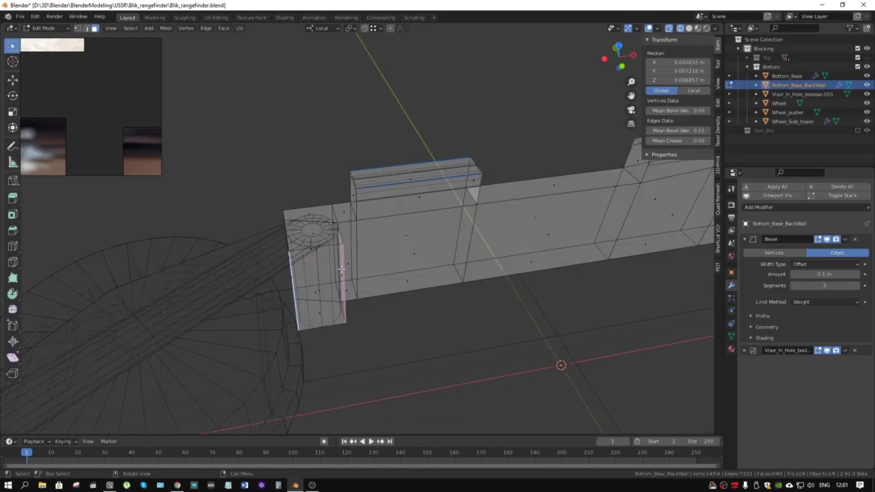
middle_click_drag(355, 268, 420, 246)
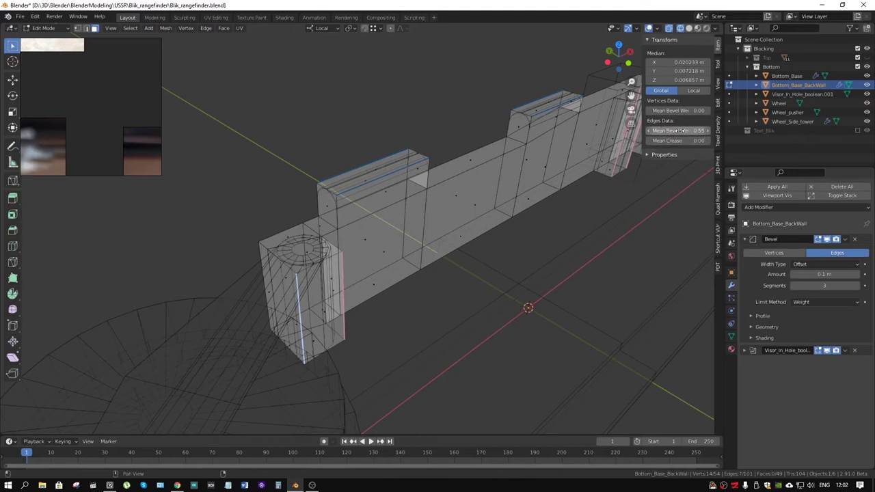
mouse_move(565, 110)
middle_mouse_down()
mouse_move(362, 273)
mouse_move(312, 274)
middle_mouse_up()
scroll(362, 273, "up", 3)
scroll(408, 198, "up", 2)
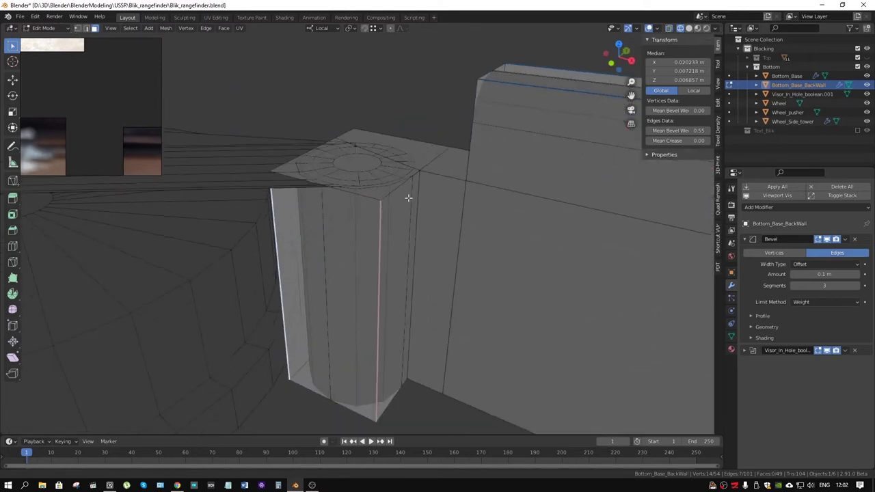
middle_click_drag(408, 199, 408, 189)
left_click(408, 190)
left_click(440, 199)
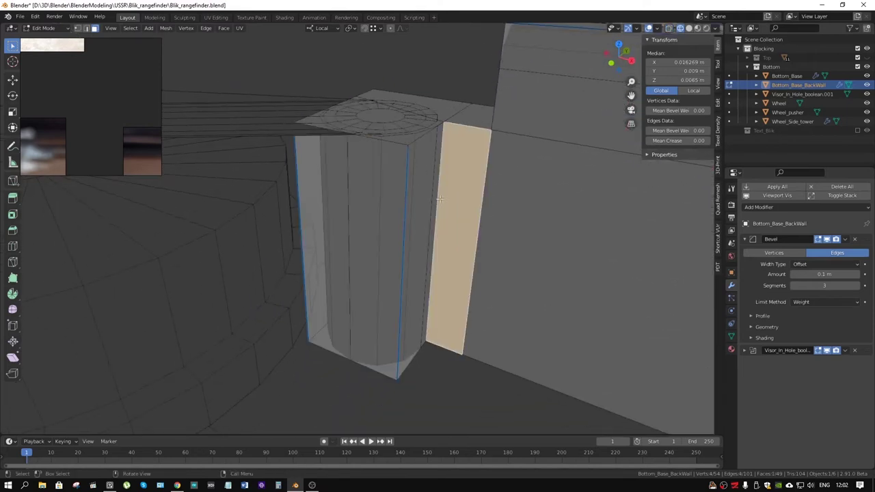
left_click(405, 194)
left_click(298, 174, "shift")
- Select the post's left edge and lower its Bevel Weight to 0.15
key("2")
left_click(299, 173)
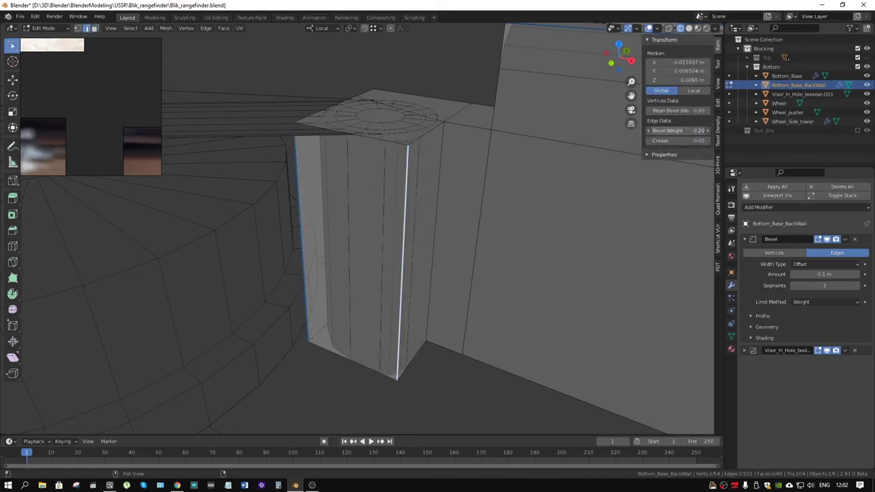
left_click_drag(677, 131, 667, 131)
middle_click_drag(434, 160, 464, 198)
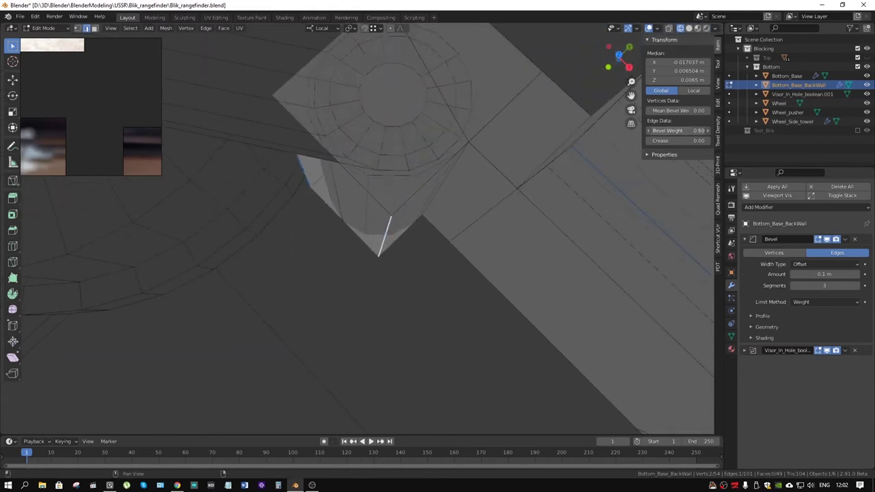
scroll(465, 219, "down", 5)
mouse_move(463, 215)
middle_mouse_down()
mouse_move(549, 186)
mouse_move(471, 178)
mouse_move(509, 163)
middle_mouse_up()
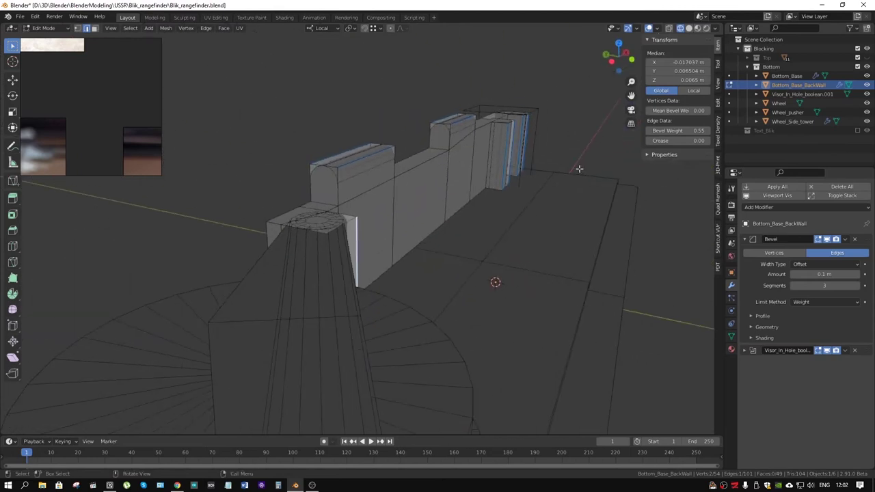
- Return to Object Mode and select Bottom_Base
key("Tab")
mouse_move(600, 177)
middle_mouse_down()
mouse_move(274, 260)
mouse_move(368, 205)
mouse_move(452, 241)
mouse_move(437, 202)
mouse_move(371, 193)
mouse_move(287, 201)
mouse_move(461, 255)
mouse_move(479, 231)
mouse_move(554, 231)
mouse_move(531, 289)
mouse_move(465, 264)
mouse_move(449, 219)
mouse_move(465, 269)
middle_mouse_up()
left_click(479, 232)
- Select Visor_In_Hole_boolean.001 and switch the viewport to Solid shading
left_click(481, 231)
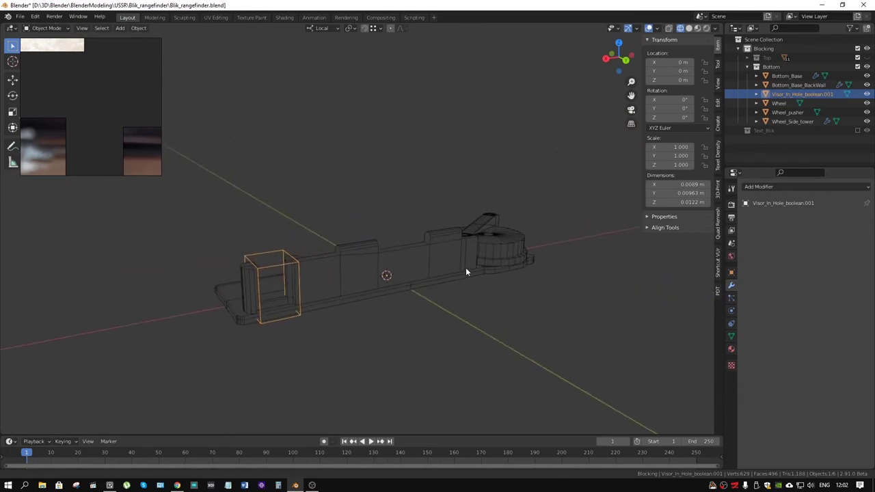
left_click(688, 29)
mouse_move(527, 239)
middle_mouse_down()
mouse_move(470, 202)
mouse_move(442, 196)
mouse_move(491, 230)
mouse_move(527, 287)
mouse_move(527, 307)
mouse_move(552, 210)
mouse_move(399, 252)
middle_mouse_up()
scroll(399, 251, "up", 2)
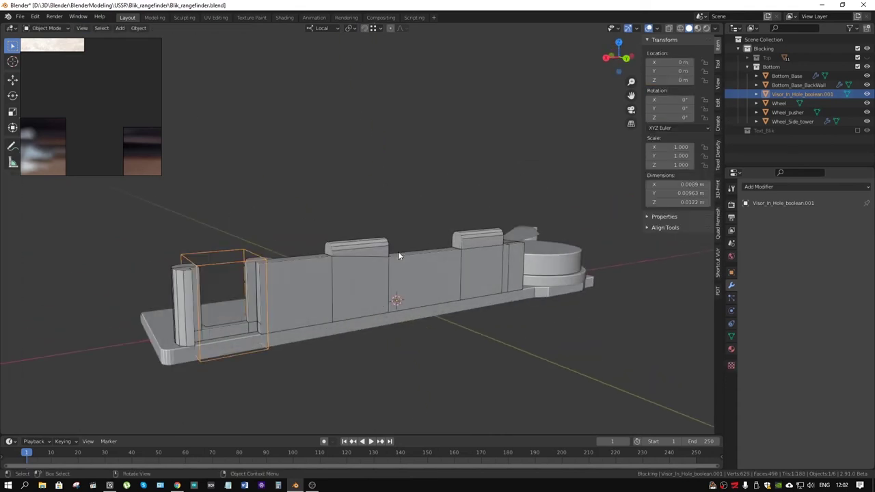
- Re-enable the Top collection and orbit around the grid-topped housing from below and above
left_click(867, 57)
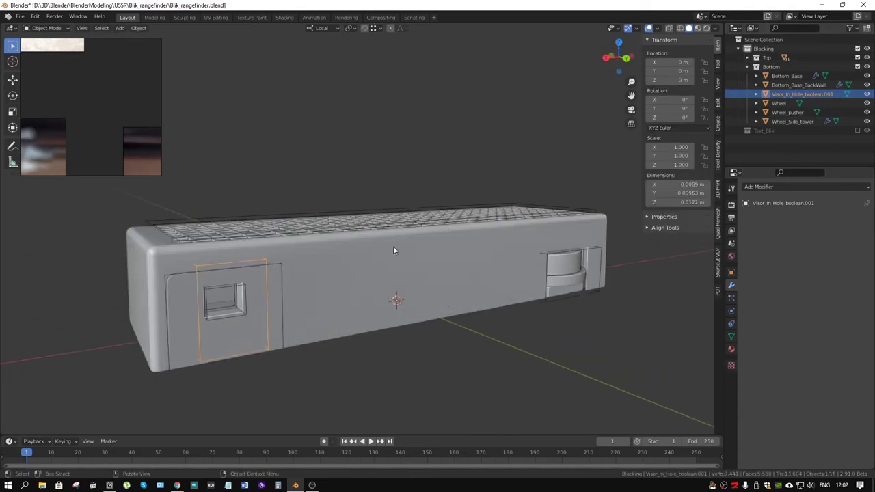
scroll(372, 205, "up", 3)
mouse_move(372, 205)
middle_mouse_down()
mouse_move(426, 190)
mouse_move(475, 143)
mouse_move(513, 176)
mouse_move(525, 206)
middle_mouse_up()
left_click_drag(113, 102, 285, 143)
scroll(286, 143, "down", 2)
scroll(286, 151, "down", 2)
scroll(272, 152, "down", 1)
scroll(240, 154, "down", 2)
scroll(240, 153, "up", 1)
scroll(232, 159, "up", 3)
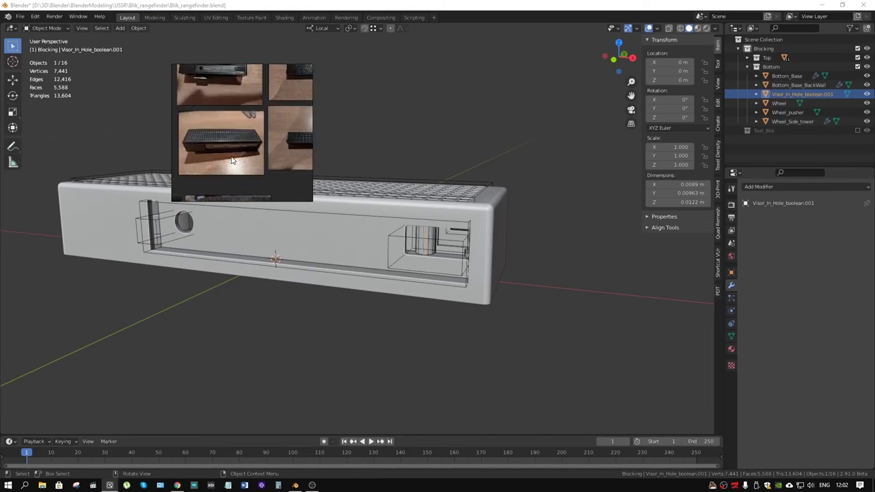
- Move the device reference photo over the side-on model to compare them
scroll(233, 158, "up", 2)
mouse_move(232, 159)
left_mouse_down()
mouse_move(67, 134)
mouse_move(86, 395)
left_mouse_up()
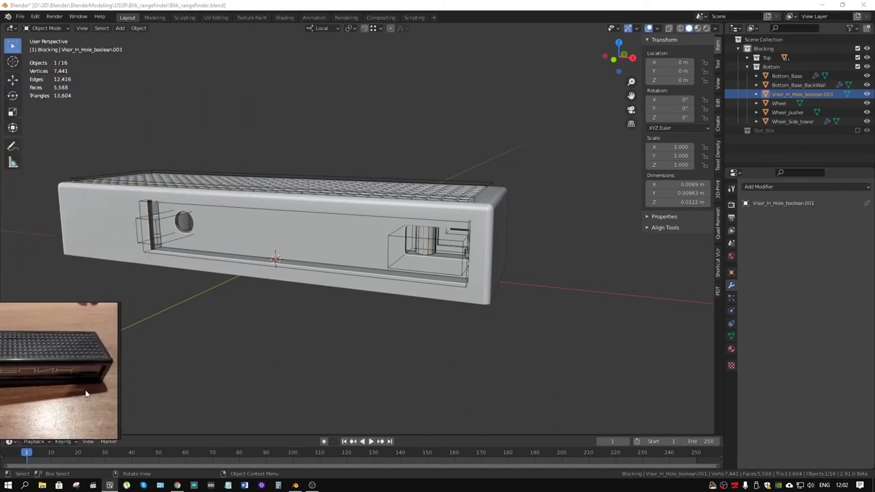
middle_click_drag(430, 262, 402, 271)
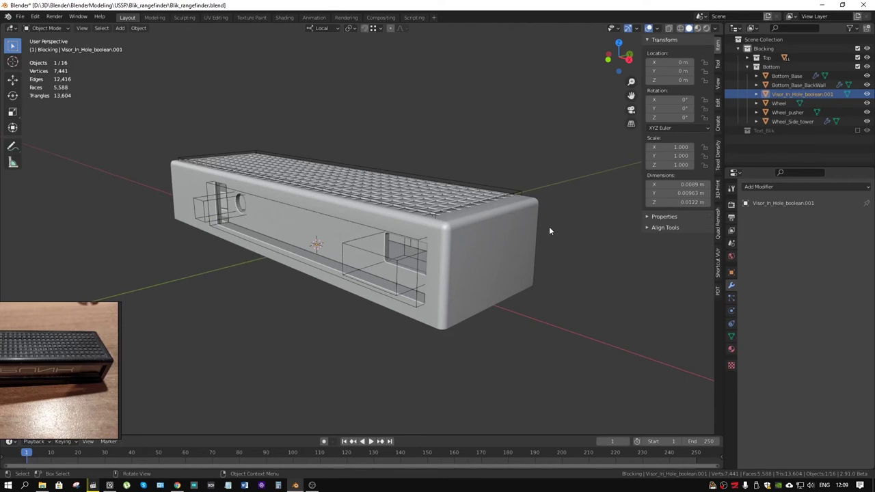
middle_click_drag(559, 254, 546, 254)
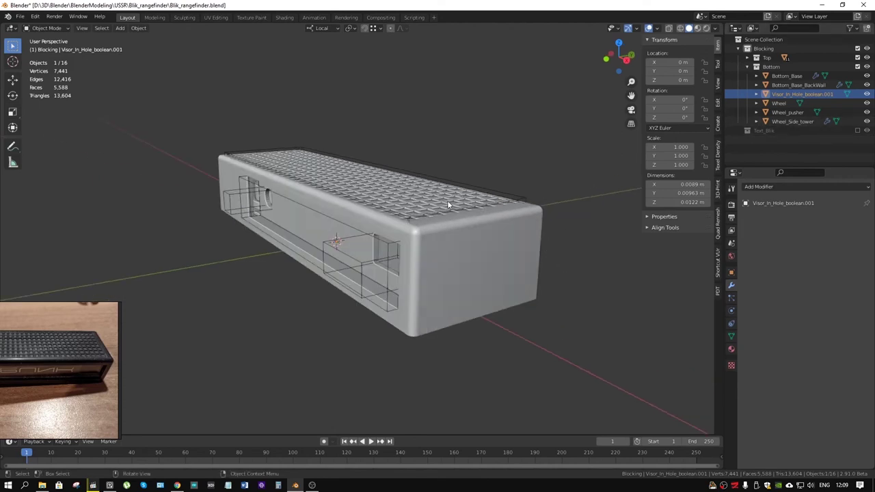
middle_click_drag(447, 200, 368, 257)
mouse_move(74, 341)
left_mouse_down()
mouse_move(185, 253)
mouse_move(199, 270)
left_mouse_up()
scroll(223, 247, "up", 2)
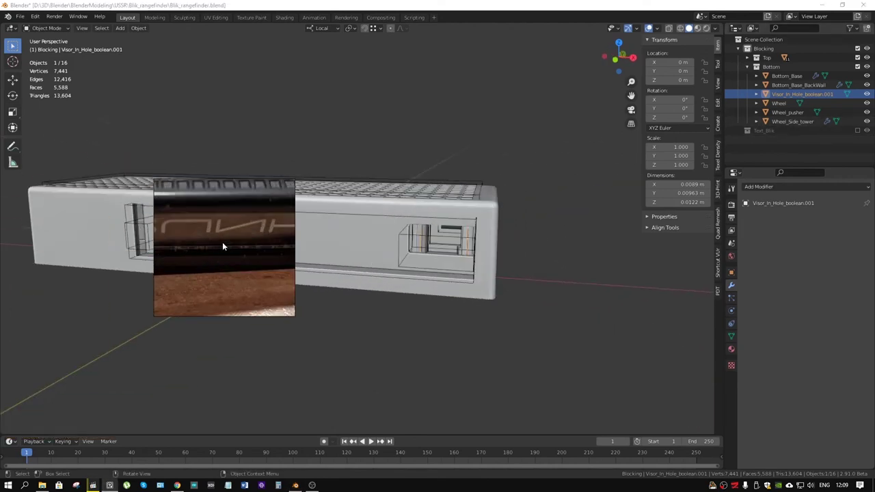
- Enlarge and reposition the device reference photo beside the model
left_click_drag(296, 318, 512, 383)
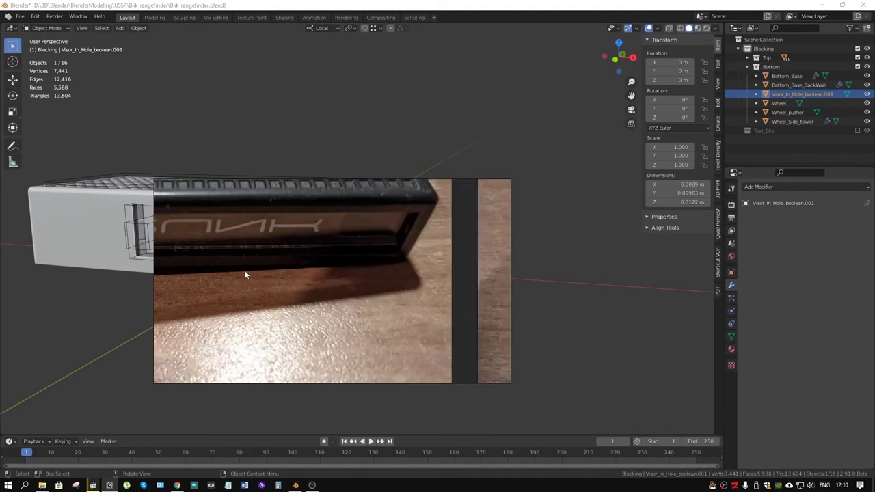
scroll(351, 267, "down", 1)
scroll(354, 318, "down", 3)
scroll(354, 318, "up", 3)
scroll(322, 232, "up", 2)
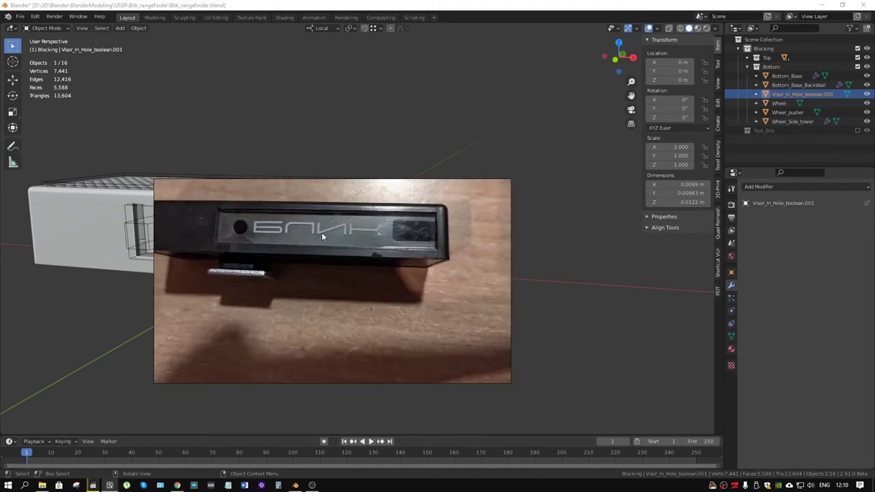
left_click_drag(322, 233, 251, 319)
left_click_drag(150, 279, 175, 283)
- Shrink the reference photo, deselect the visor boolean, and show the Text_Blik collection
mouse_move(380, 219)
left_mouse_down()
mouse_move(251, 231)
mouse_move(191, 248)
mouse_move(222, 258)
left_mouse_up()
left_click_drag(195, 313, 174, 313)
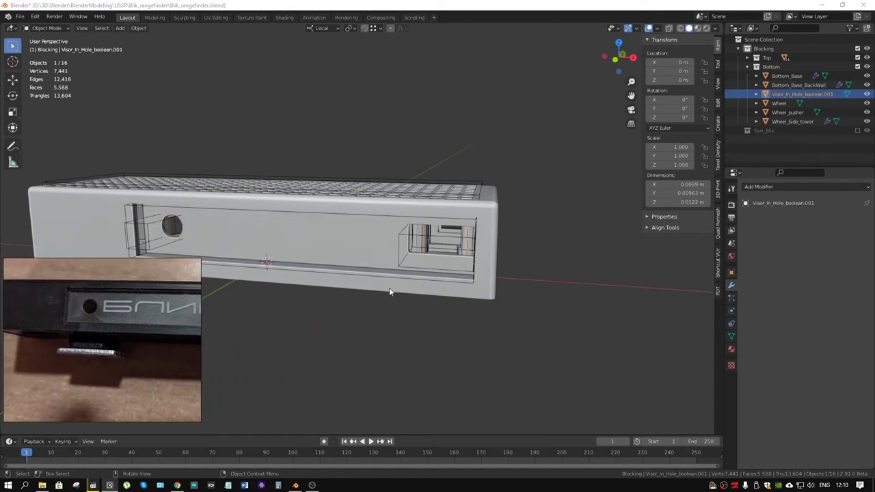
left_click(524, 267)
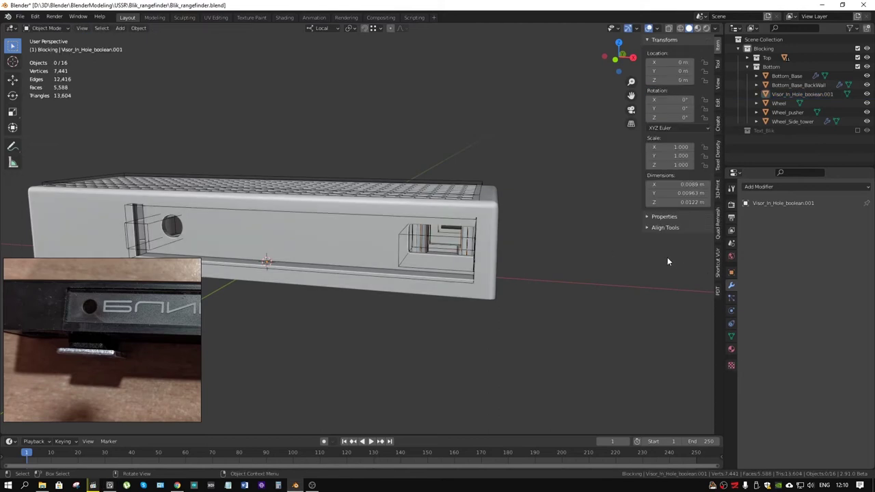
left_click(858, 131)
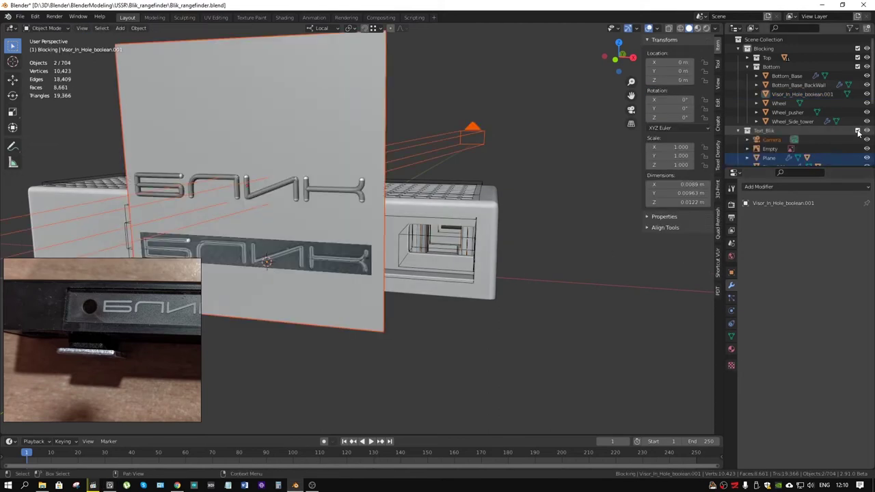
- Hide the Bottom and Blocking collections and frame the БЛИК text bar frontally
left_click(867, 67)
left_click(867, 48)
mouse_move(561, 157)
middle_mouse_down()
mouse_move(483, 189)
mouse_move(471, 245)
middle_mouse_up()
left_click(420, 235)
scroll(420, 236, "up", 5)
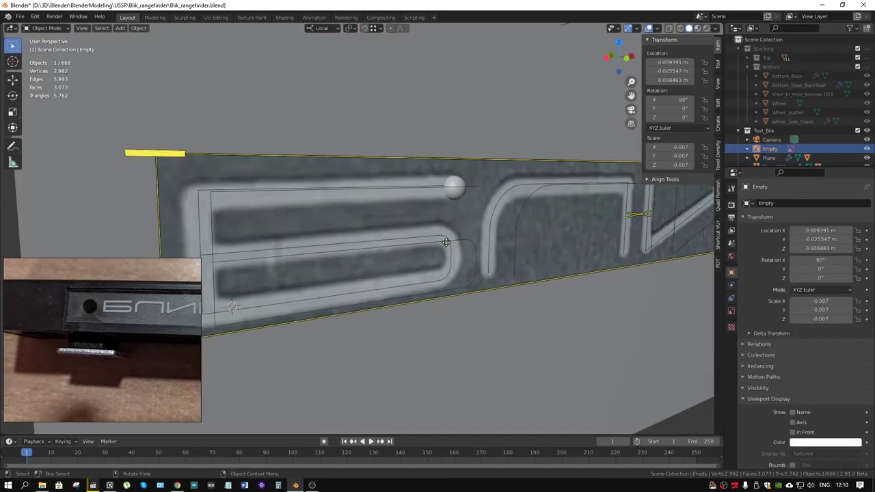
scroll(420, 236, "down", 5)
middle_click_drag(420, 235, 405, 234)
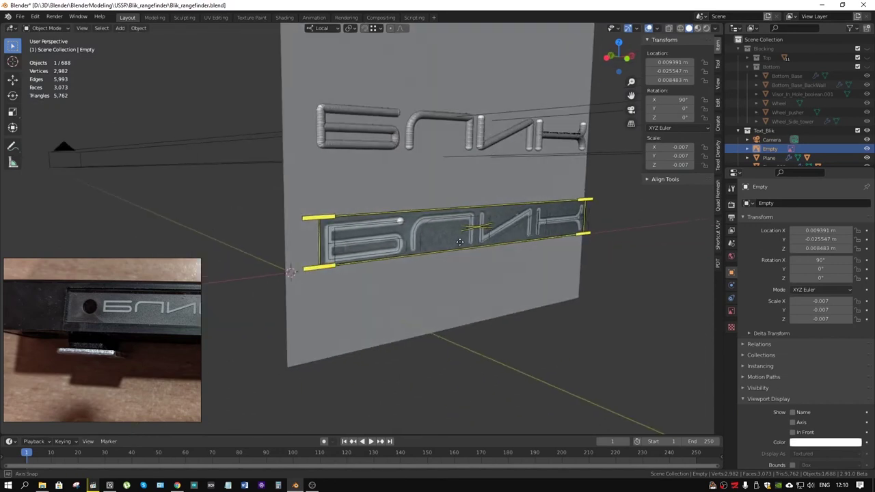
scroll(405, 235, "up", 4)
- Select the Л letter curve (Vert.003) and enter Edit Mode on its points
left_click(409, 218)
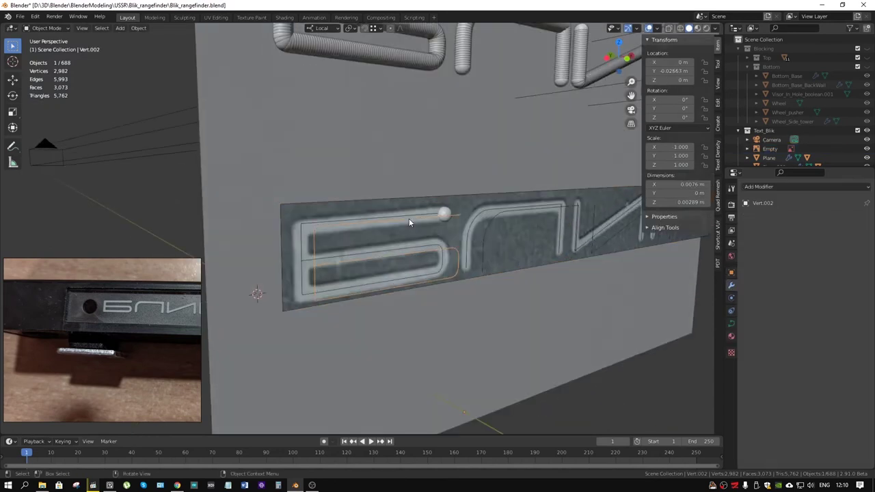
left_click(381, 218)
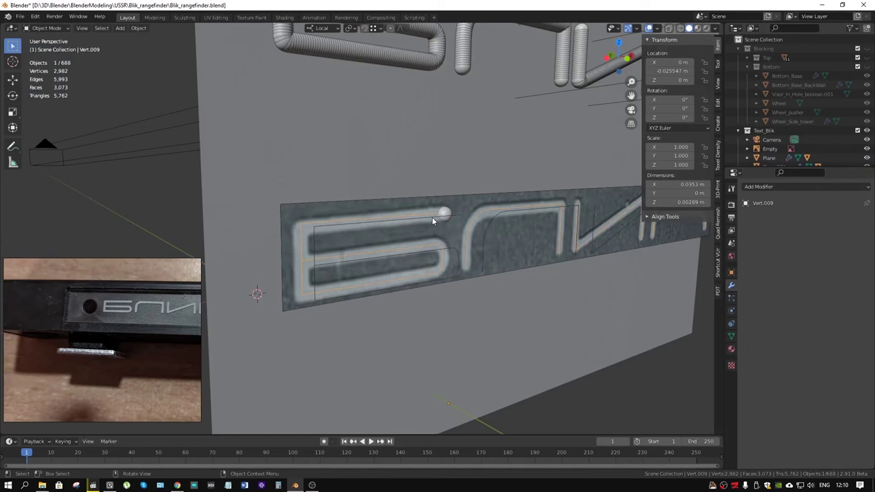
mouse_move(393, 253)
middle_mouse_down()
mouse_move(476, 259)
mouse_move(355, 268)
mouse_move(408, 263)
middle_mouse_up()
left_click(341, 281)
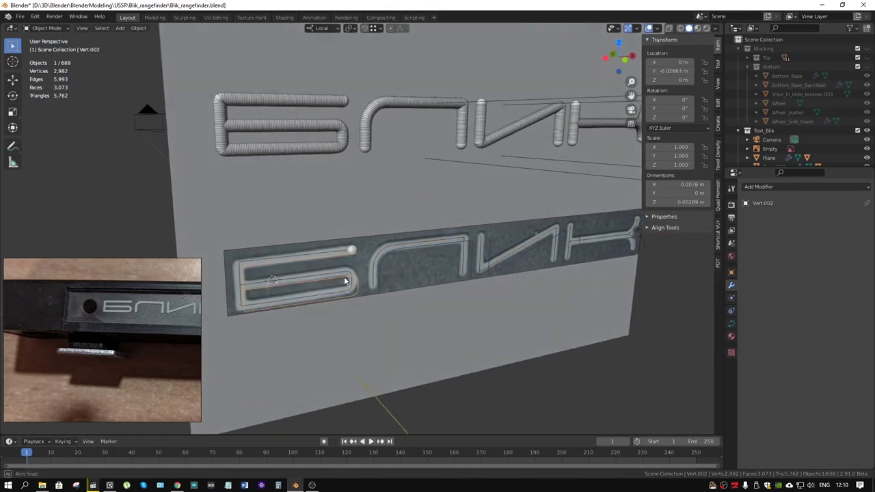
left_click(408, 263)
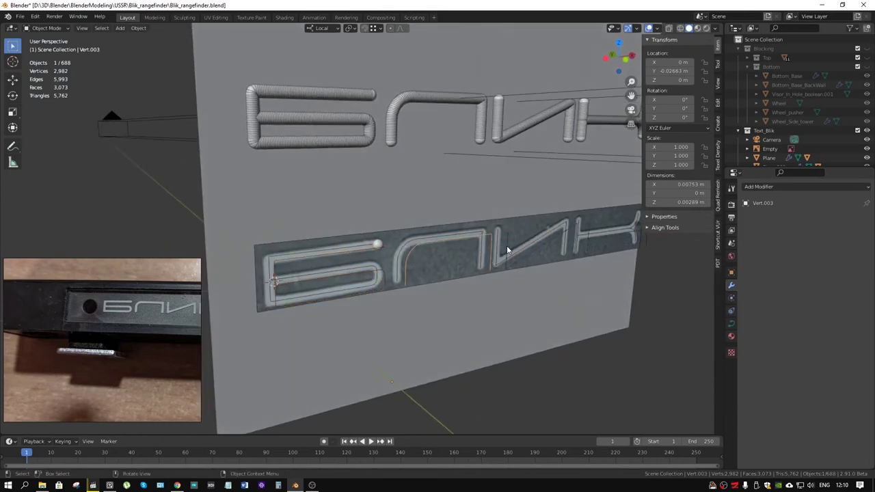
key("Tab")
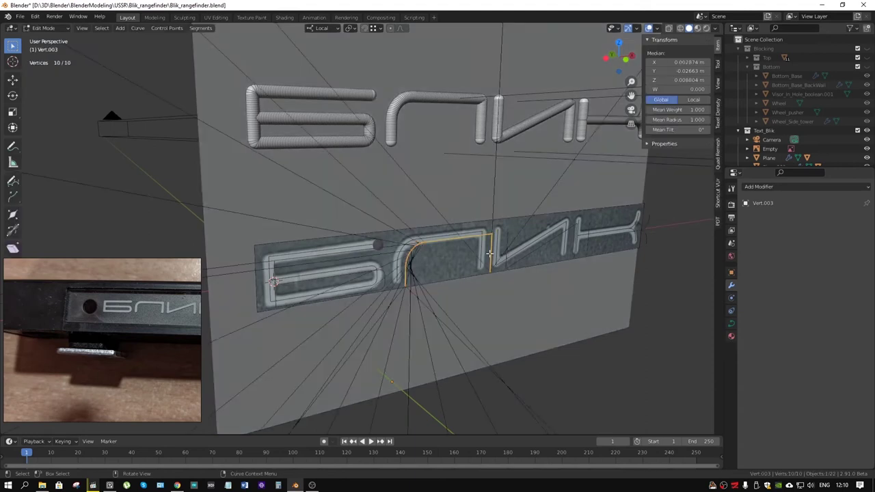
- Select Plane.001 and enable Show Instancer for both Viewport and Render
key("Tab")
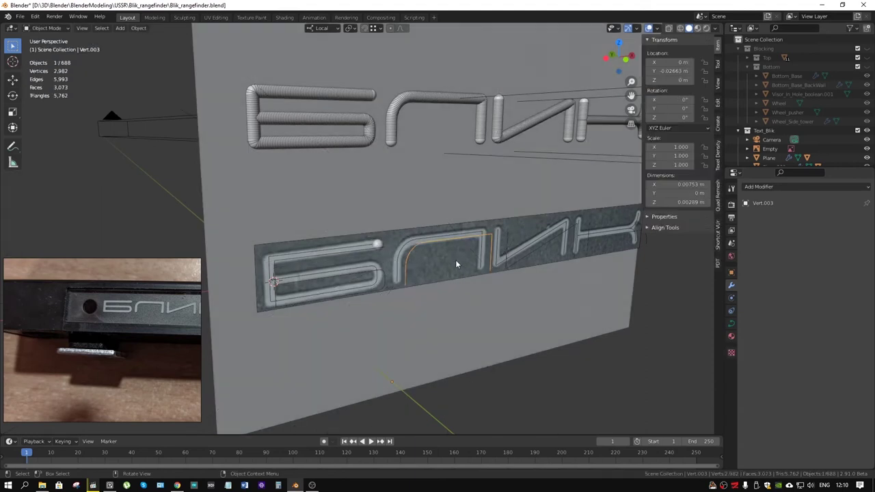
middle_click_drag(455, 260, 385, 254)
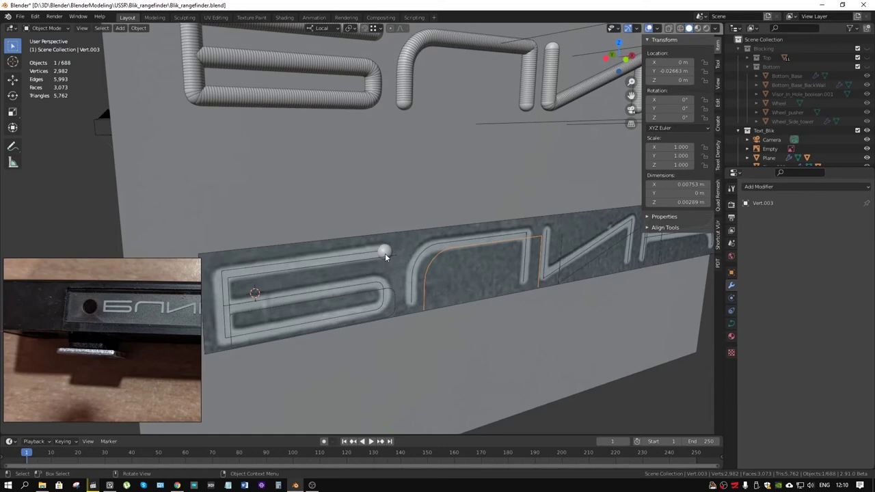
scroll(777, 136, "down", 3)
scroll(779, 134, "down", 2)
left_click(775, 94)
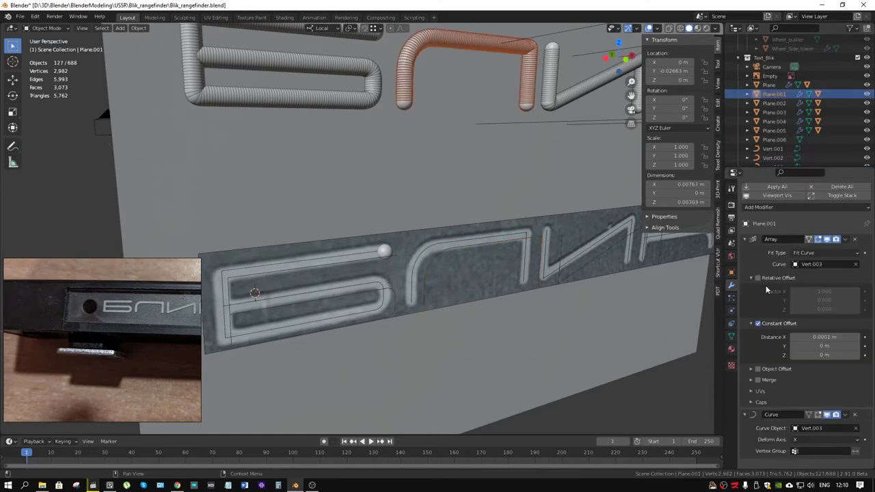
left_click(732, 273)
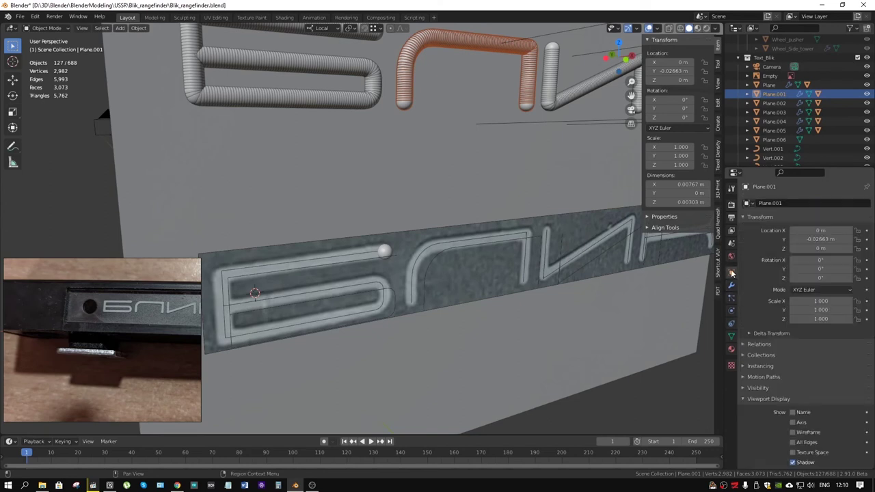
left_click(745, 366)
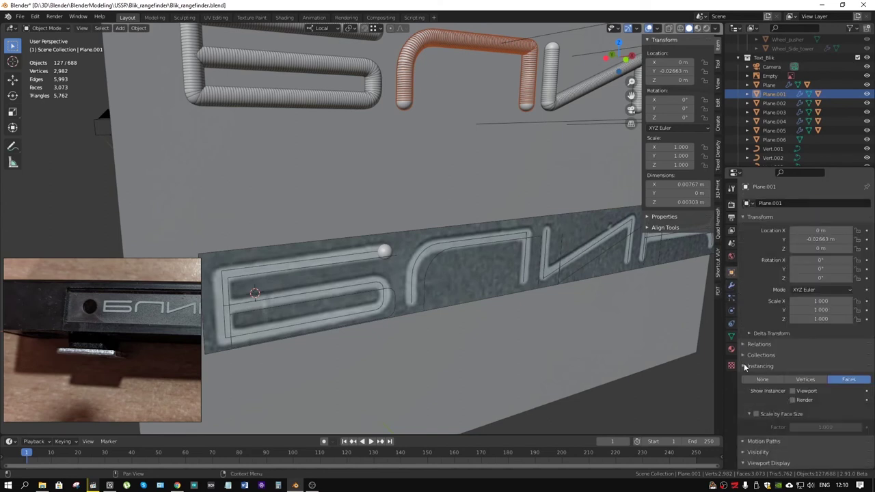
scroll(759, 367, "down", 2)
left_click(793, 355)
left_click(793, 364)
scroll(506, 274, "up", 3)
scroll(510, 275, "up", 3)
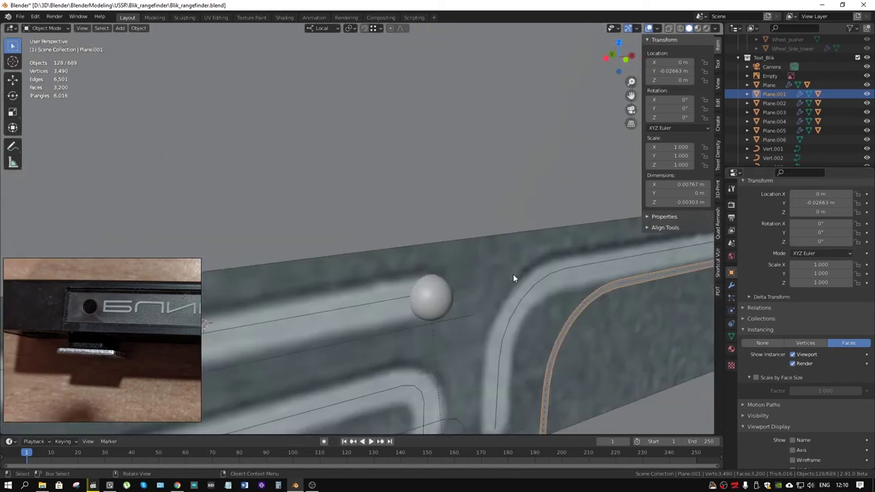
scroll(516, 257, "up", 2)
scroll(523, 247, "up", 1)
scroll(426, 204, "up", 4)
scroll(426, 203, "down", 4)
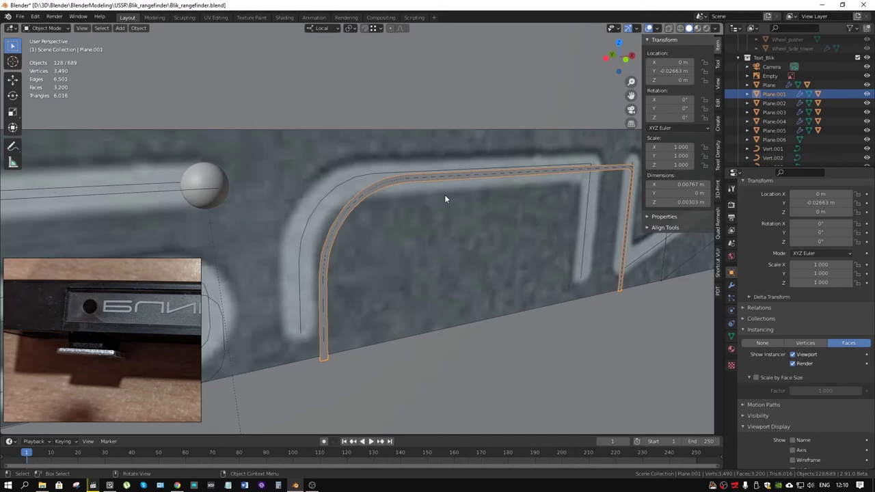
- Edit Plane.001's mesh in wireframe, framing its strip and showing its modifier stack
key("Tab")
scroll(396, 219, "down", 5)
scroll(444, 243, "down", 3)
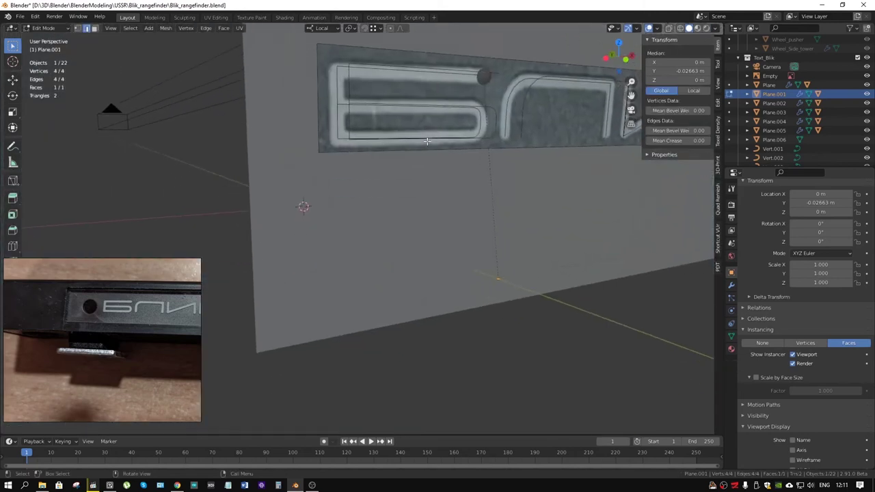
scroll(488, 268, "down", 2)
key("KP_Decimal")
mouse_move(483, 273)
middle_mouse_down()
mouse_move(484, 244)
mouse_move(438, 231)
mouse_move(492, 204)
mouse_move(453, 211)
mouse_move(470, 207)
middle_mouse_up()
left_click(681, 28)
mouse_move(557, 127)
middle_mouse_down()
mouse_move(580, 114)
mouse_move(599, 117)
middle_mouse_up()
left_click(731, 287)
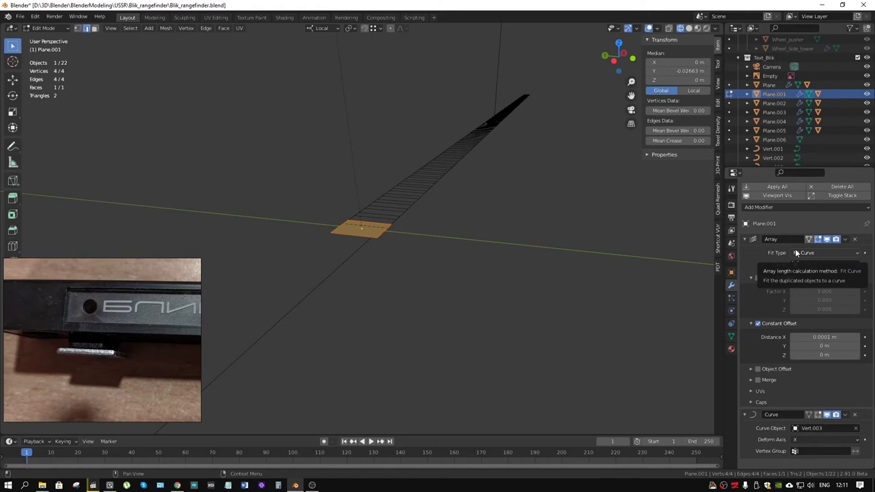
mouse_move(420, 218)
middle_mouse_down()
mouse_move(408, 201)
mouse_move(488, 313)
mouse_move(420, 221)
mouse_move(422, 282)
middle_mouse_up()
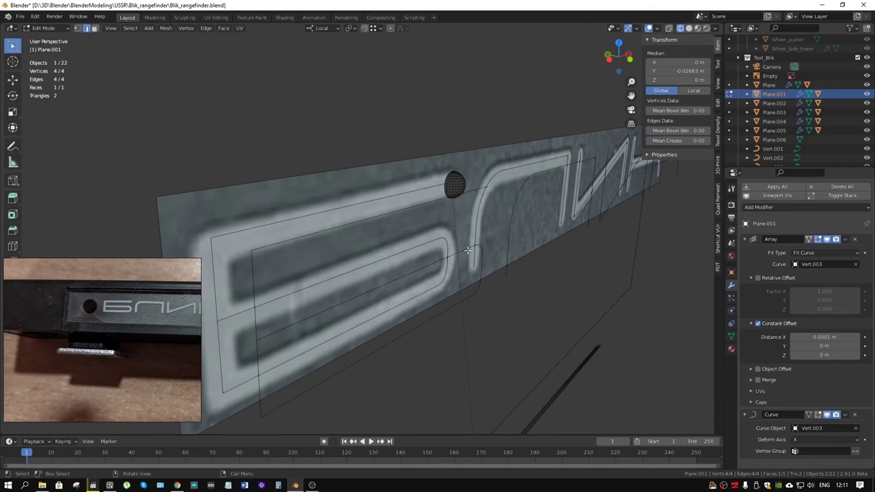
mouse_move(480, 329)
middle_mouse_down()
mouse_move(524, 247)
mouse_move(547, 243)
mouse_move(532, 248)
middle_mouse_up()
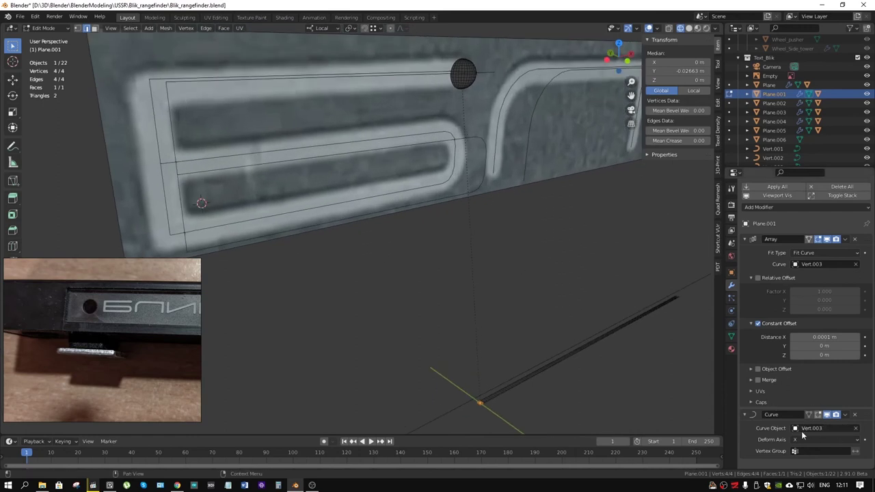
- Toggle the curve deformation display to check the strip along the letters, then exit Edit Mode
left_click(820, 417)
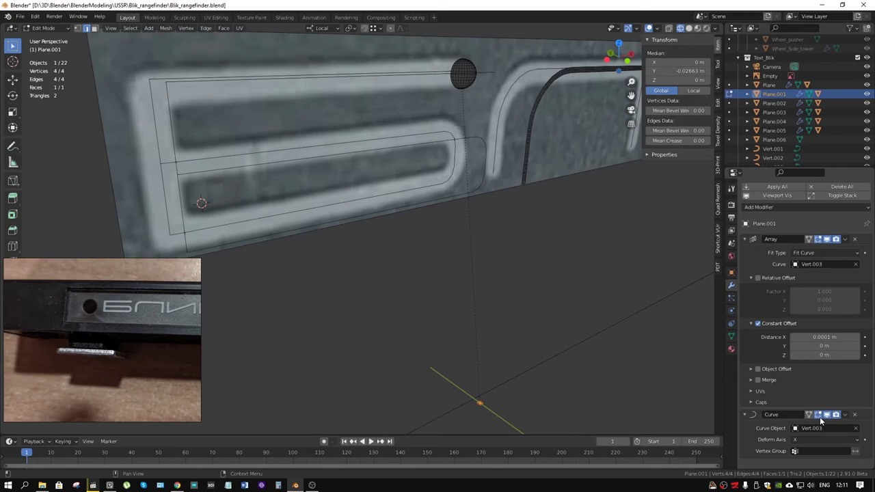
left_click(821, 419)
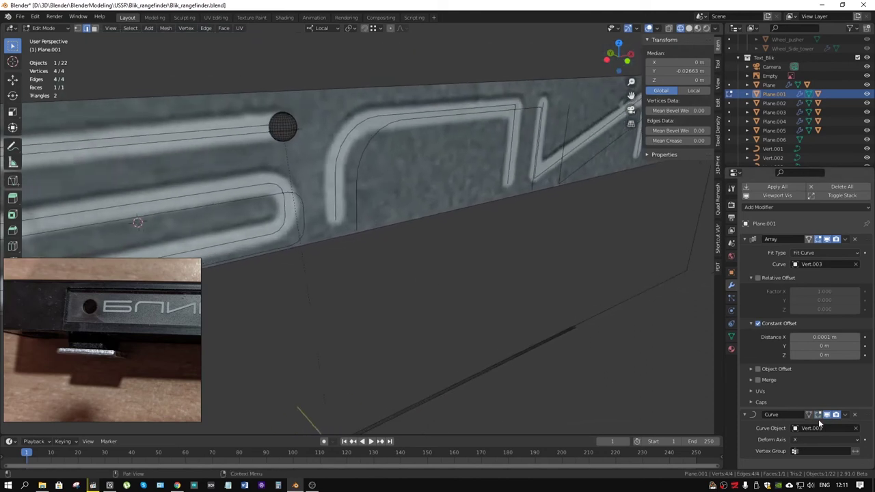
left_click(821, 419)
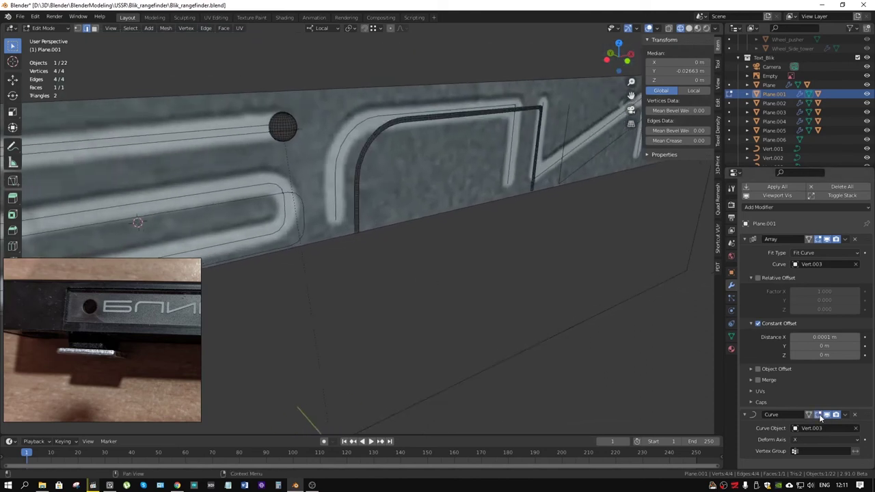
left_click(821, 419)
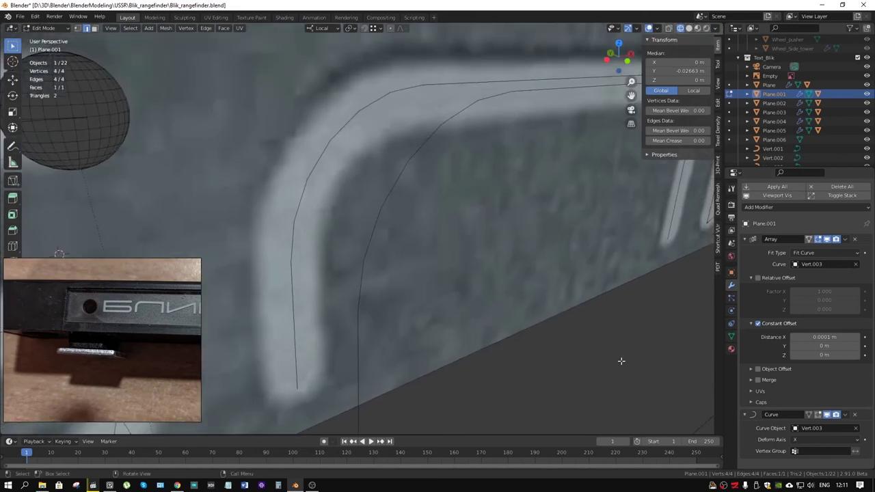
left_click(818, 418)
left_click(818, 418)
left_click(818, 418)
left_click(818, 417)
mouse_move(588, 321)
middle_mouse_down()
mouse_move(508, 280)
mouse_move(547, 332)
middle_mouse_up()
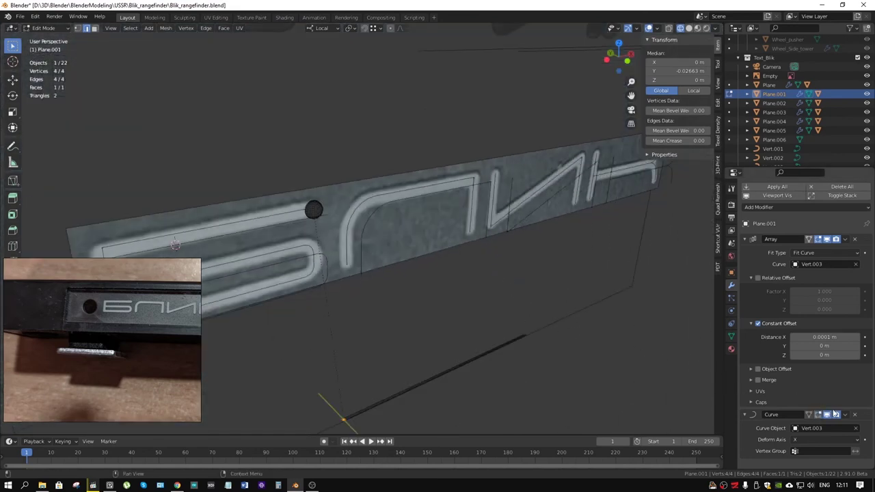
left_click(833, 415)
key("Tab")
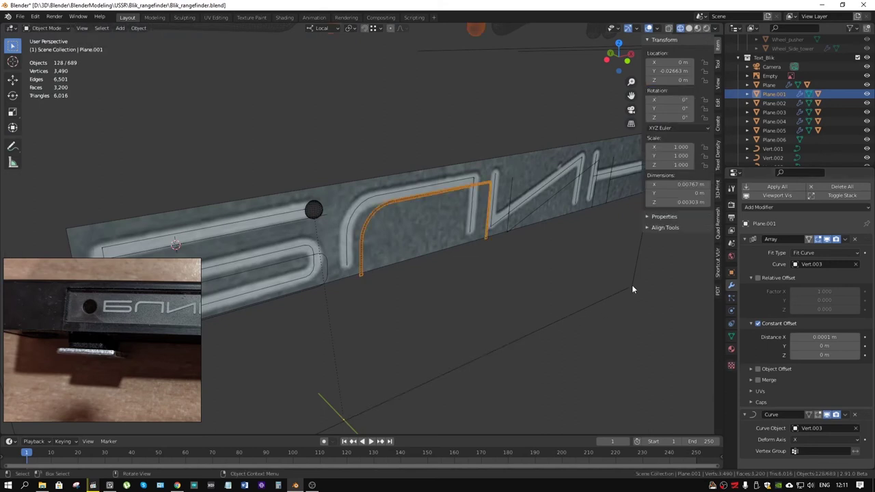
- Orbit around the orange Л curve and letter plate, undoing an accidental reselection
middle_click_drag(483, 253, 420, 230)
mouse_move(464, 160)
middle_mouse_down("shift")
mouse_move(484, 290)
mouse_move(463, 270)
mouse_move(407, 344)
middle_mouse_up("shift")
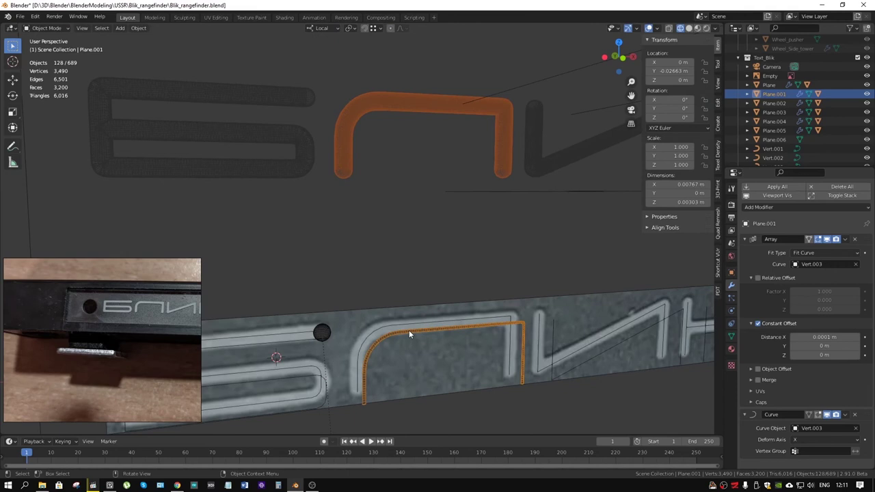
scroll(457, 343, "up", 3)
scroll(442, 257, "up", 3)
scroll(597, 275, "down", 1)
mouse_move(543, 264)
middle_mouse_down()
mouse_move(600, 273)
mouse_move(584, 273)
middle_mouse_up()
scroll(514, 256, "down", 2)
mouse_move(513, 256)
middle_mouse_down()
mouse_move(509, 285)
mouse_move(487, 240)
mouse_move(383, 257)
mouse_move(394, 243)
middle_mouse_up()
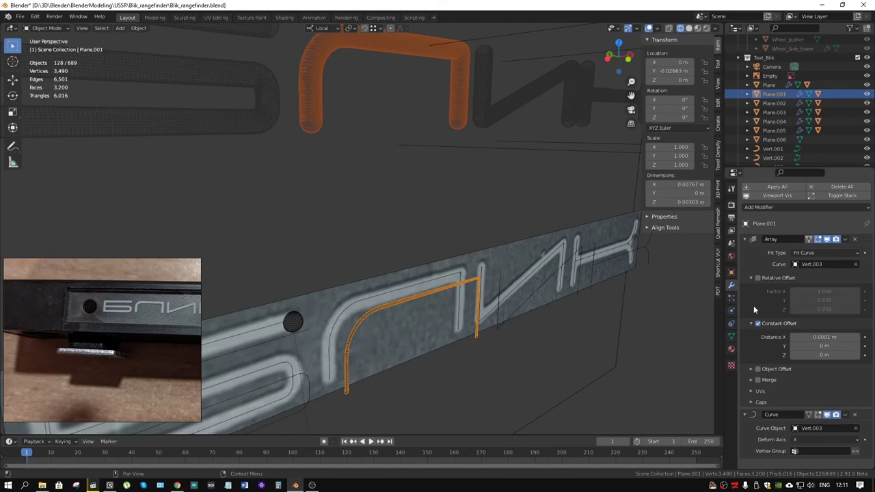
left_click(299, 322)
key("ctrl+z")
- View the lettering straight from the front, then from an angle
scroll(552, 242, "up", 5)
scroll(481, 260, "up", 2)
mouse_move(483, 231)
middle_mouse_down()
mouse_move(449, 236)
mouse_move(526, 228)
middle_mouse_up()
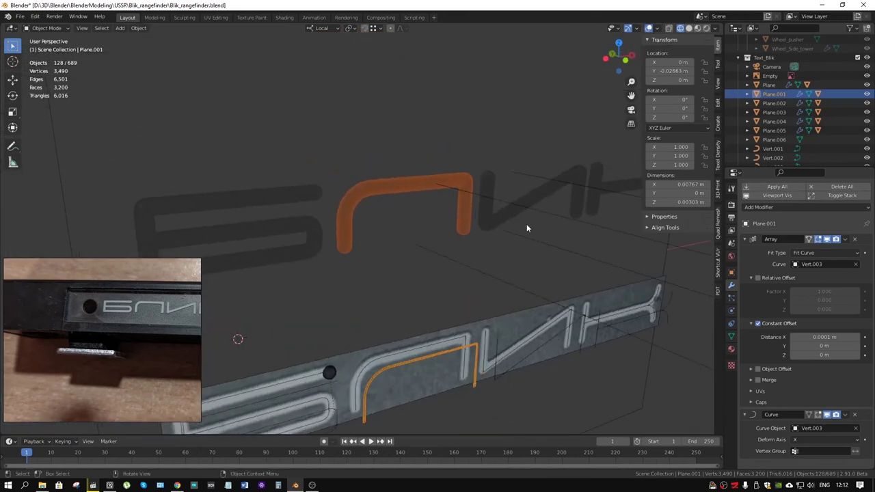
key("KP_1")
scroll(491, 187, "up", 2)
scroll(343, 253, "up", 3)
middle_click_drag(342, 253, 556, 254)
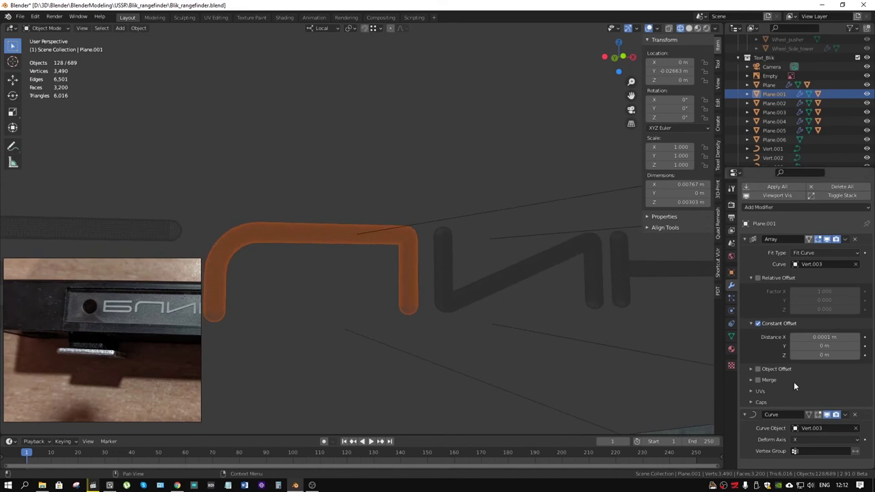
- Turn off the curve's Show Instancer in Viewport and preview in Rendered shading
left_click(732, 272)
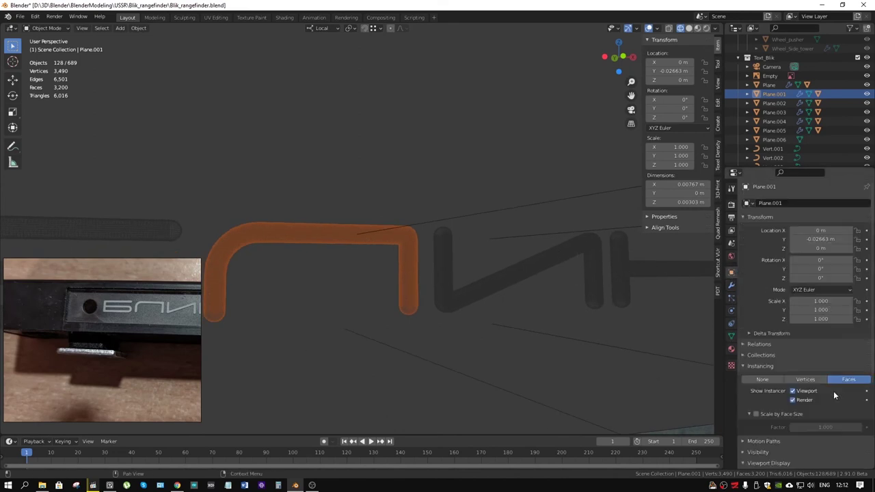
left_click(794, 391)
scroll(427, 214, "down", 4)
middle_click_drag(447, 224, 477, 239)
left_click(707, 28)
- Inspect the glowing lettering, then open the Shading workspace with the lettering plane selected
left_click(690, 269)
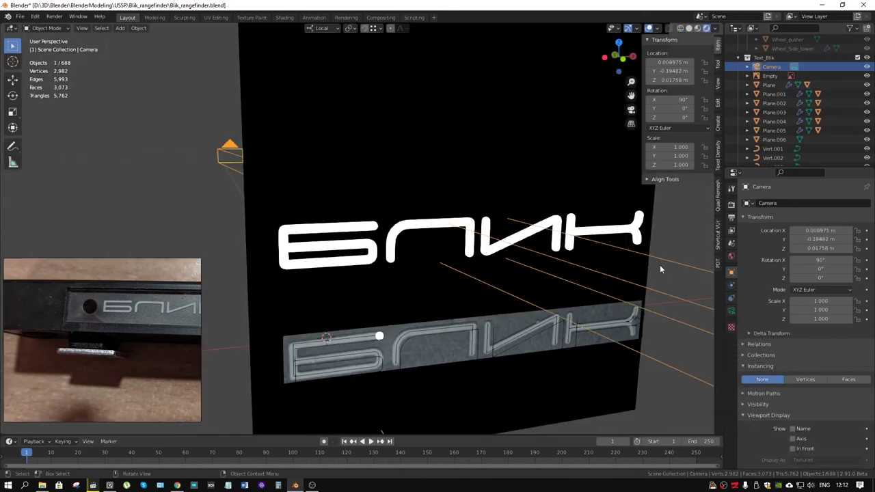
middle_click_drag(444, 226, 504, 219)
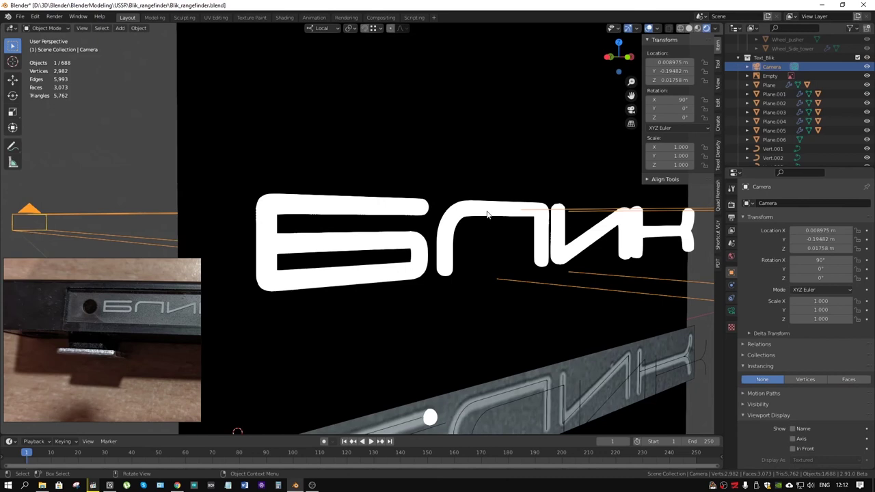
middle_click_drag(503, 218, 443, 212)
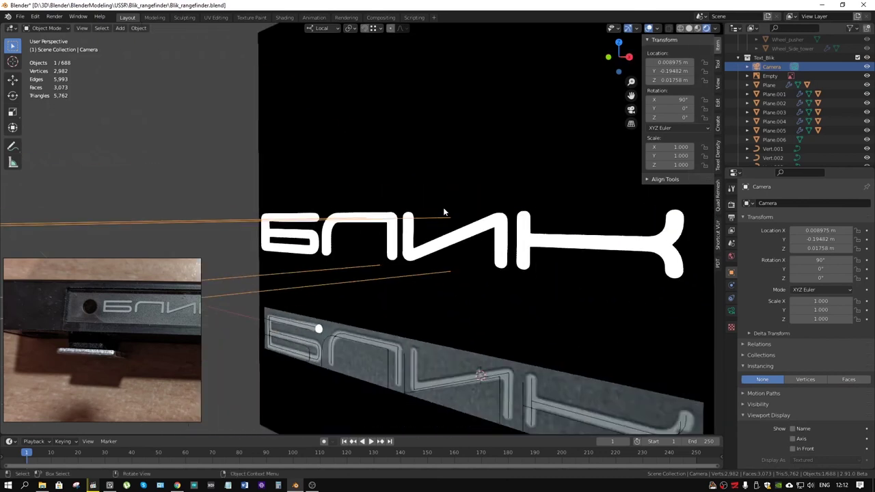
left_click(443, 212)
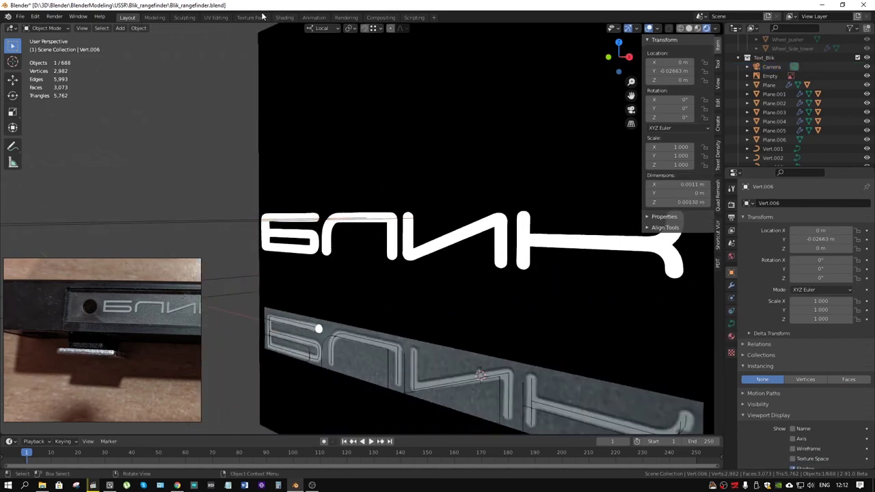
left_click(291, 17)
left_click(351, 176)
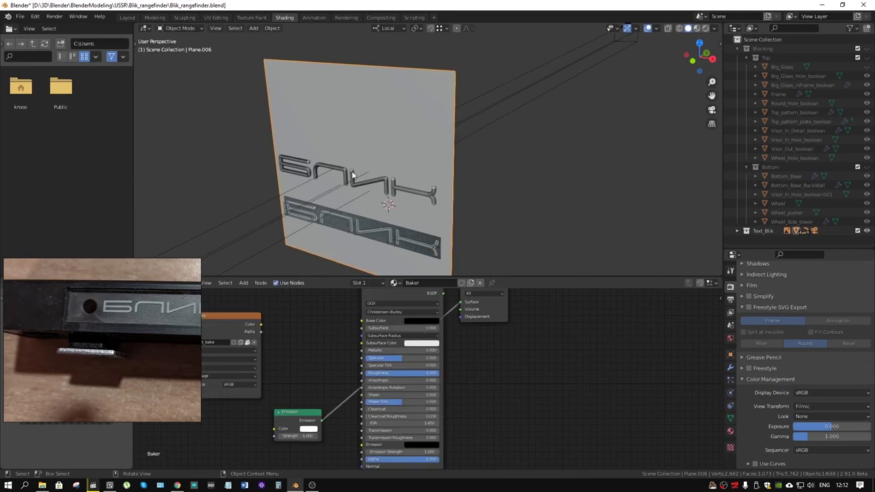
- Cycle the selection through overlapping objects back to Plane.006
left_click(393, 182)
left_click(393, 182)
left_click(394, 185)
left_click(394, 186)
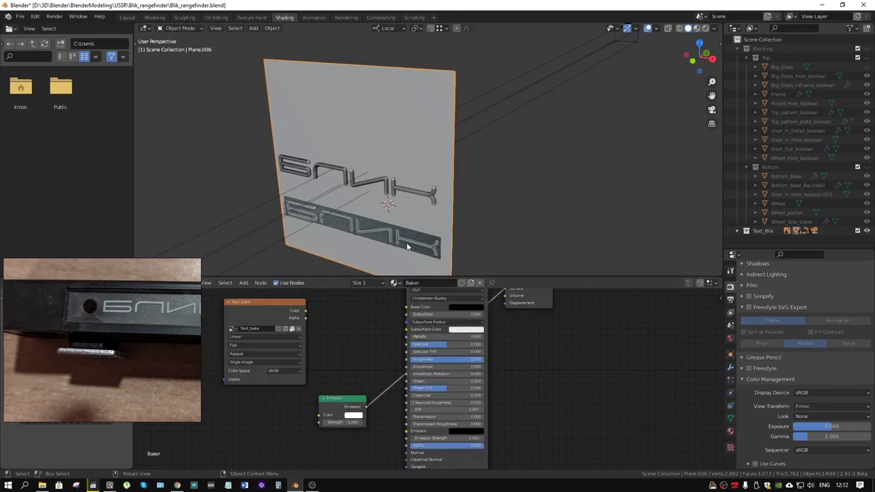
- Select the Sphere under Text_Blik and frame its Emission and Material Output nodes
left_click(740, 232)
scroll(752, 205, "down", 2)
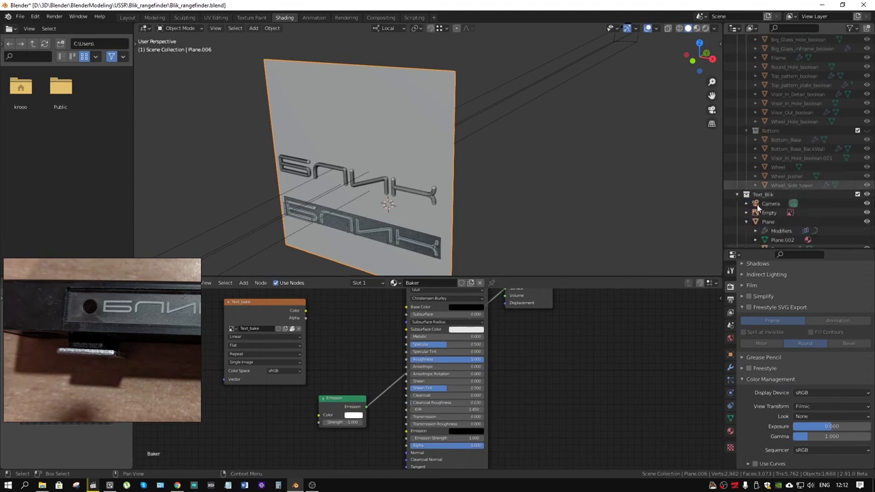
scroll(766, 171, "down", 4)
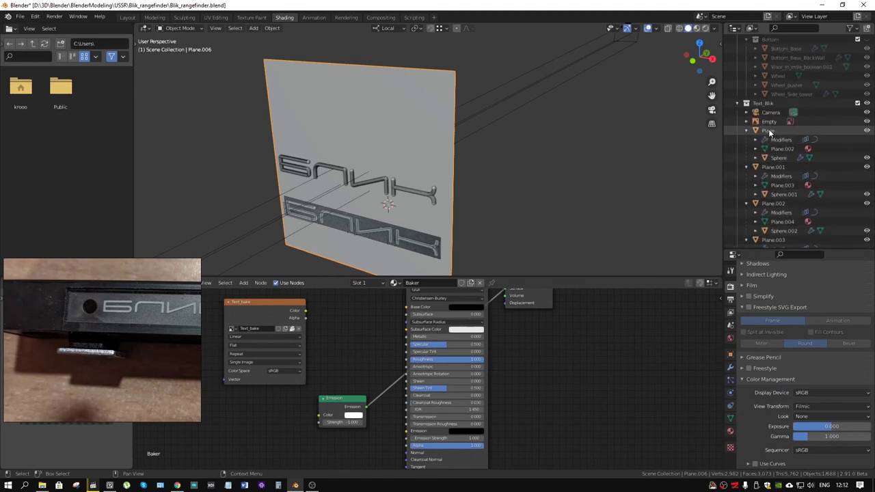
left_click(779, 157)
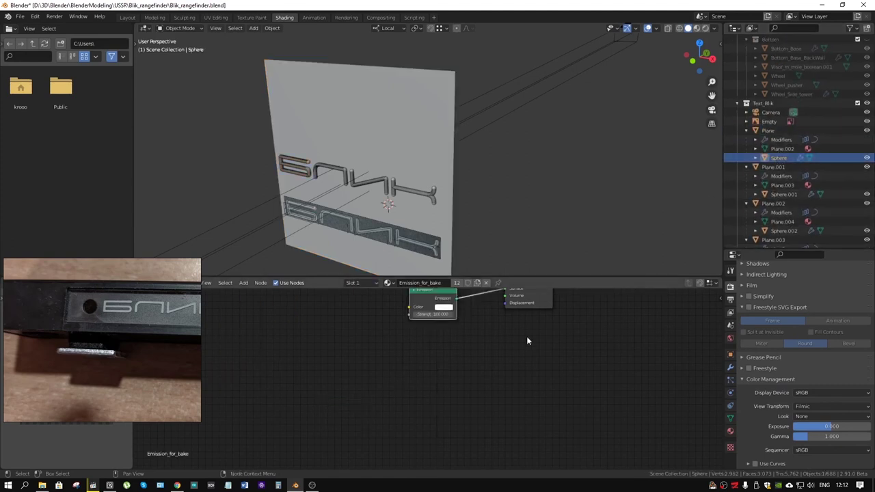
middle_click_drag(526, 336, 501, 389)
scroll(451, 348, "up", 2)
middle_click_drag(452, 349, 448, 370)
scroll(448, 370, "up", 1)
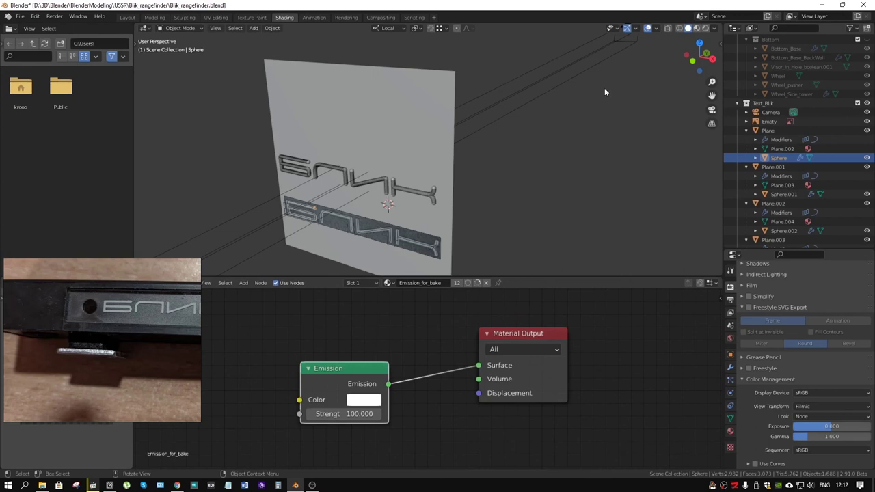
- Preview in Rendered shading, select Plane.006, and link Principled BSDF to the output Surface
left_click(706, 28)
mouse_move(495, 133)
middle_mouse_down()
mouse_move(458, 154)
mouse_move(491, 154)
mouse_move(495, 113)
middle_mouse_up()
left_click(494, 111)
scroll(399, 391, "down", 3)
scroll(396, 393, "up", 2)
scroll(386, 407, "up", 2)
scroll(376, 424, "up", 2)
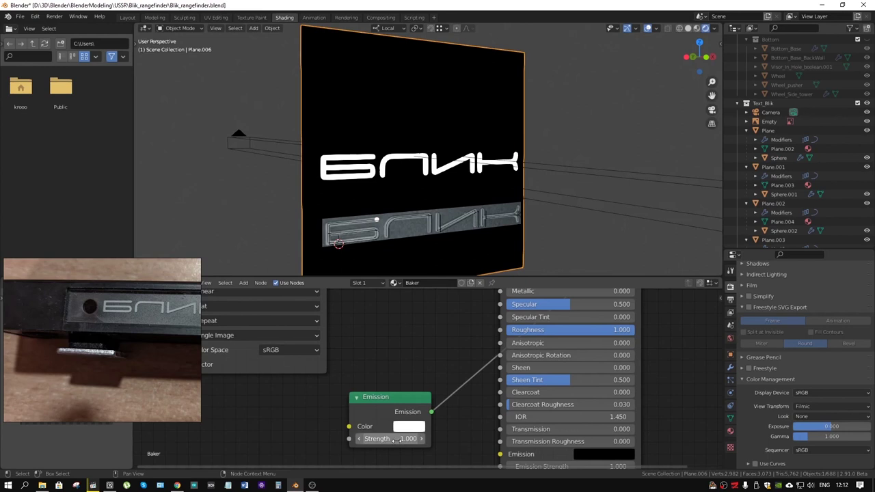
middle_click_drag(393, 440, 452, 317)
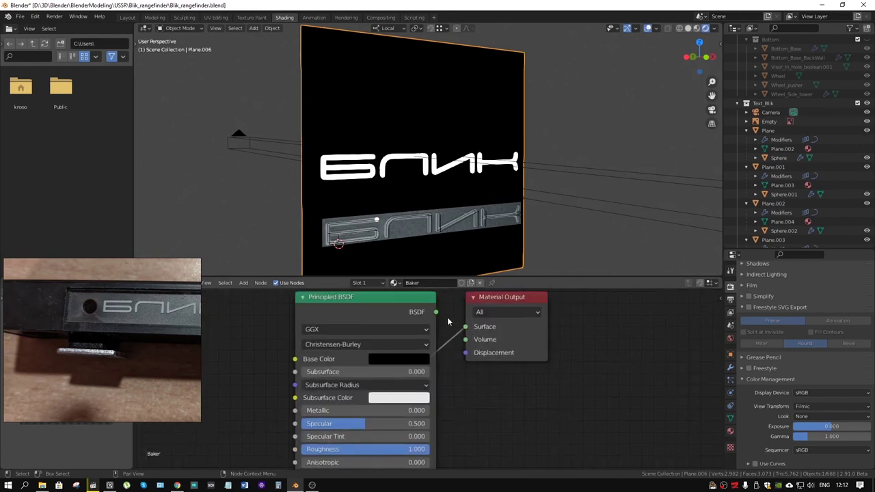
left_click_drag(436, 312, 464, 331)
- Link the Emission node to Material Output Surface and view the plane from the front
middle_click_drag(474, 176, 480, 176)
scroll(429, 346, "down", 2)
scroll(428, 346, "down", 1)
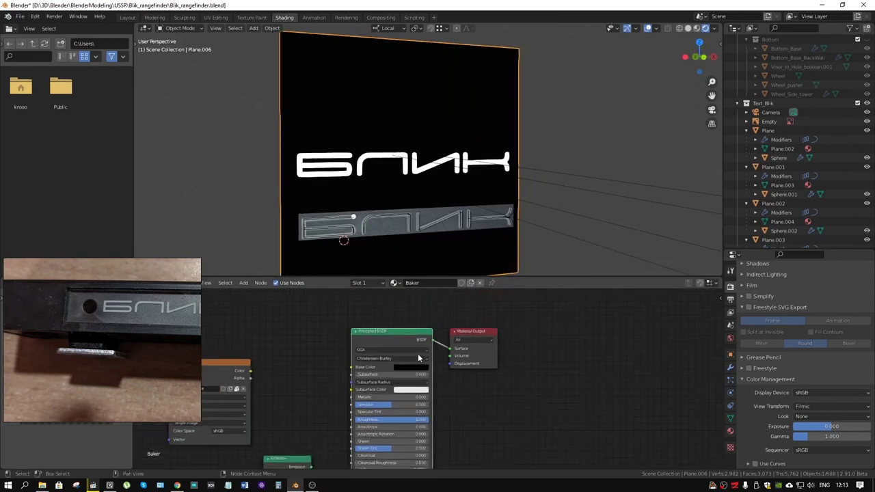
middle_click_drag(383, 411, 402, 380)
left_click_drag(331, 439, 471, 318)
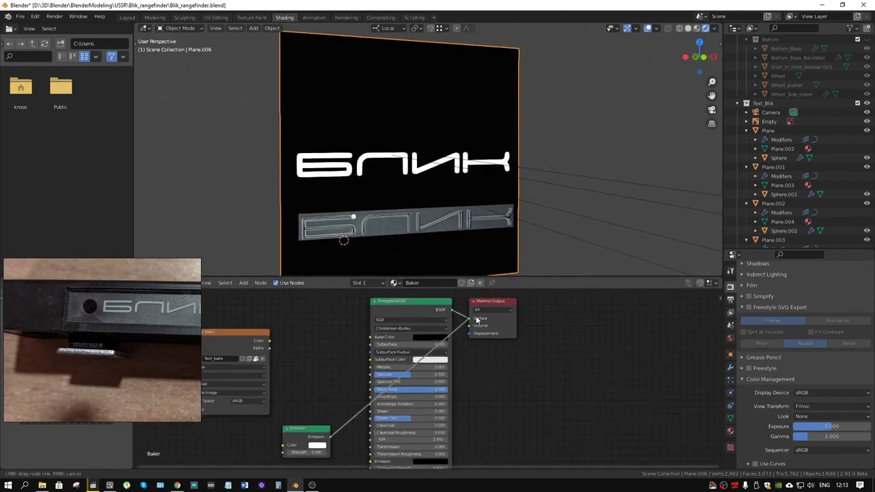
key("KP_1")
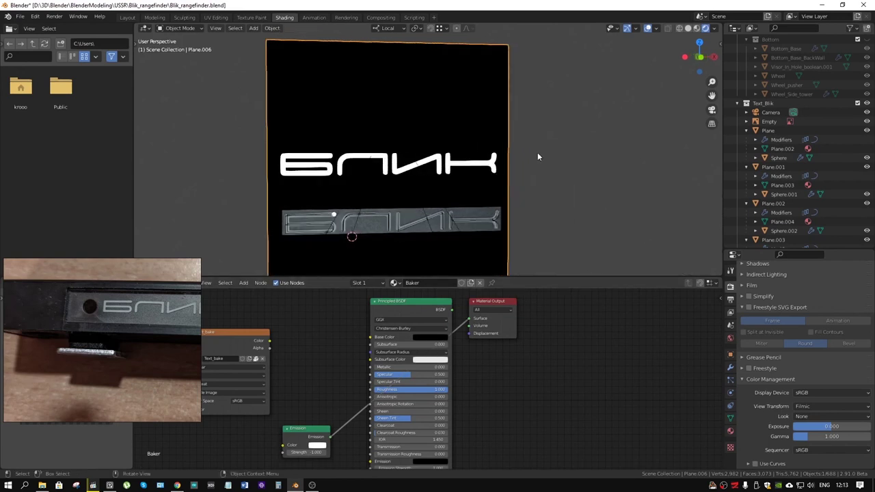
- Switch to the camera view and zoom in and out to check the framing
key("KP_0")
scroll(541, 144, "up", 2)
scroll(542, 149, "up", 2)
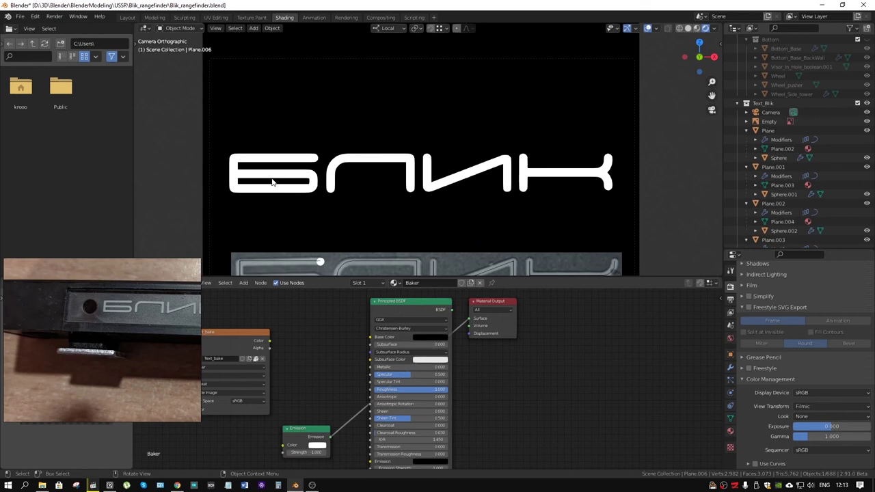
scroll(275, 179, "down", 3)
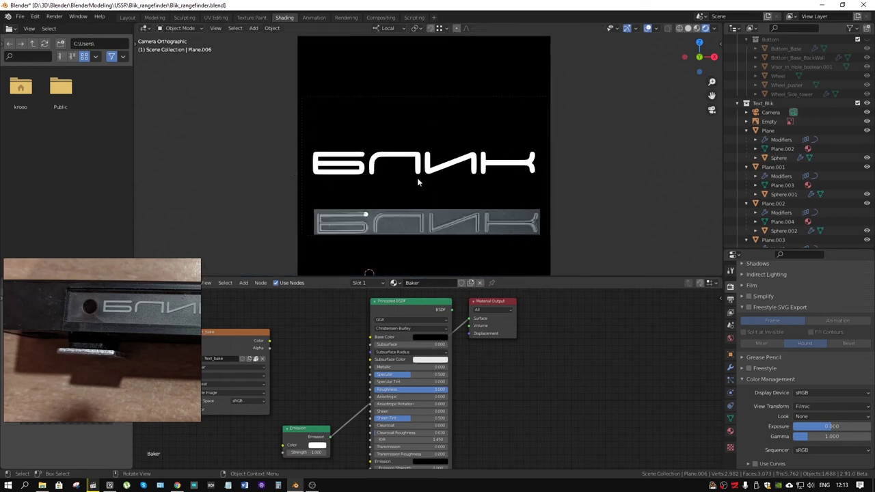
scroll(420, 175, "up", 5)
scroll(420, 175, "down", 5)
scroll(421, 172, "down", 2)
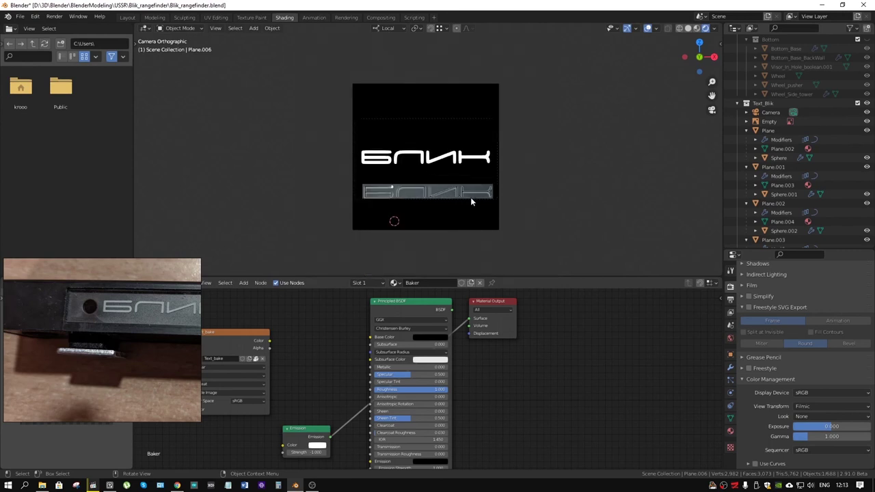
scroll(477, 164, "up", 5)
scroll(476, 152, "down", 1)
scroll(477, 154, "down", 1)
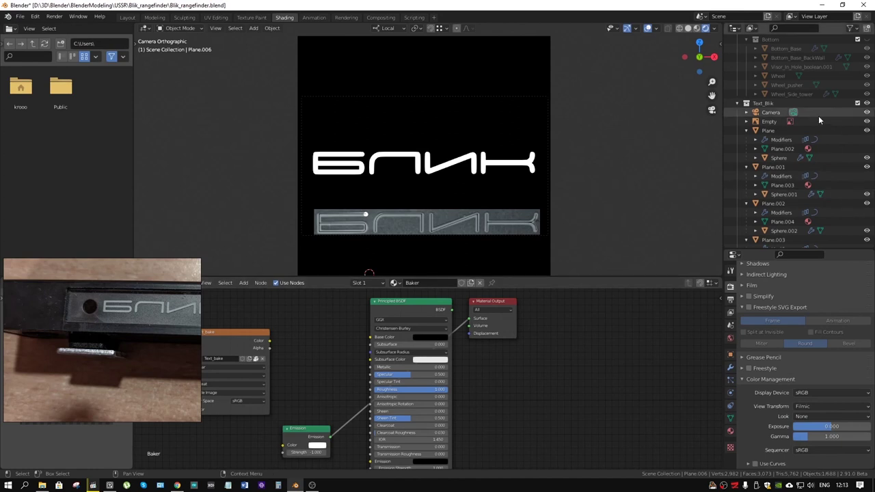
- Exclude Text_Blik, re-enable Blocking and Top, and view the housing in Layout with solid shading
left_click(858, 103)
left_click(857, 57)
left_click(127, 17)
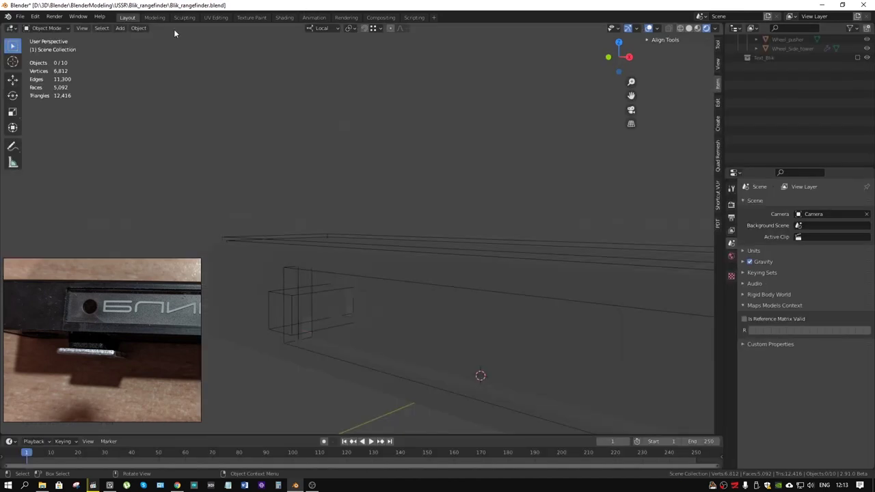
middle_click_drag(376, 195, 456, 201)
left_click(689, 28)
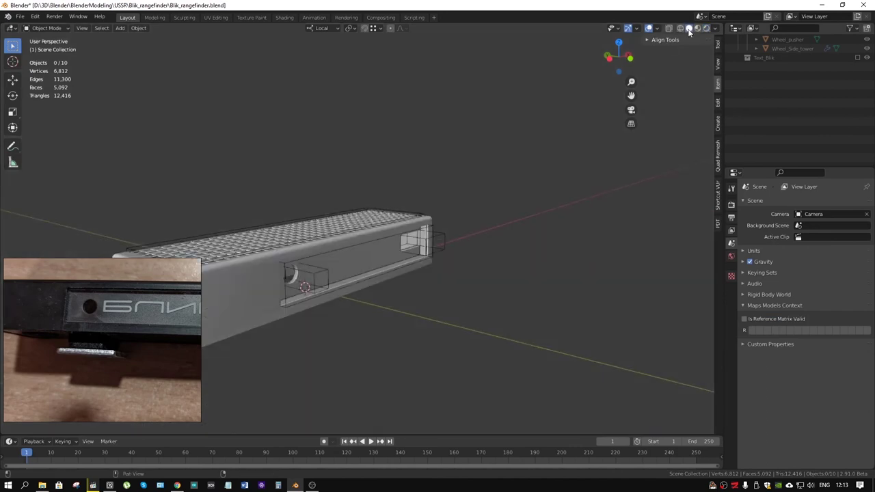